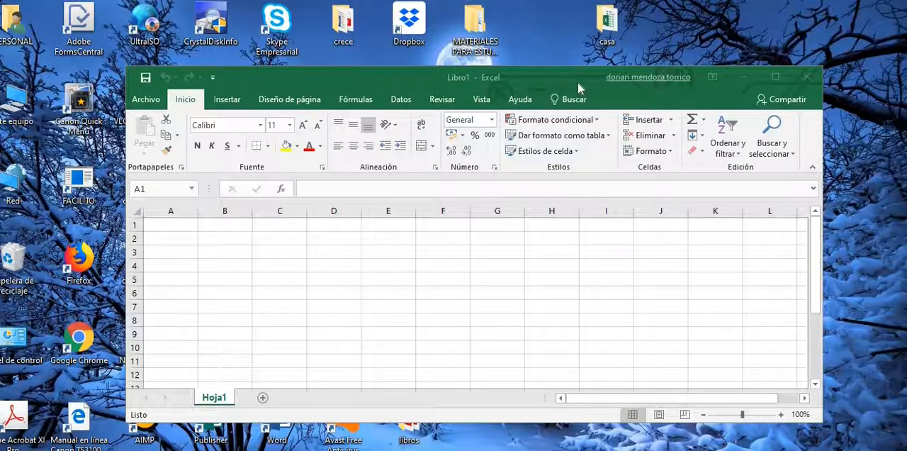
Step: Reposition the blank workbook window on the desktop and maximize it
left_click_drag(570, 72, 641, 202)
left_click_drag(678, 309, 684, 122)
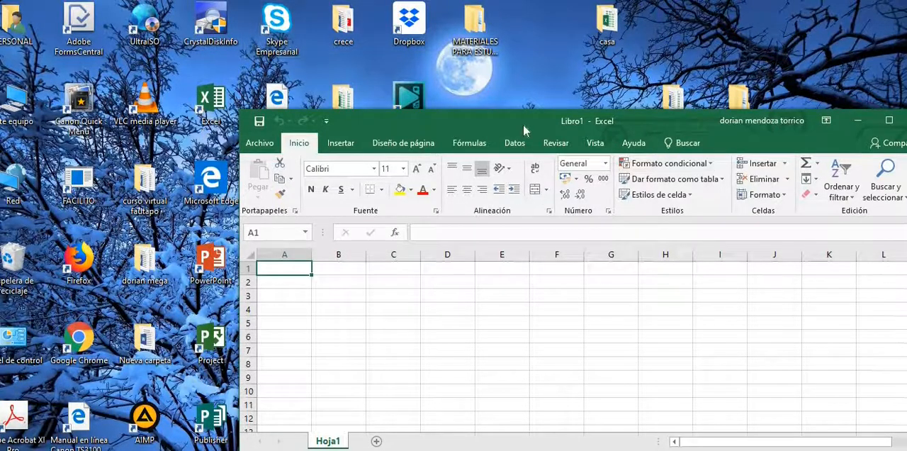
left_click_drag(523, 123, 379, 62)
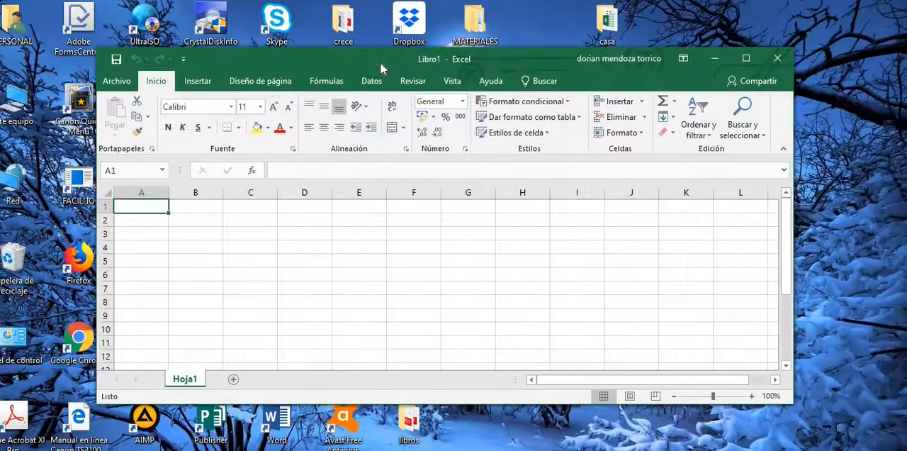
left_click(117, 83)
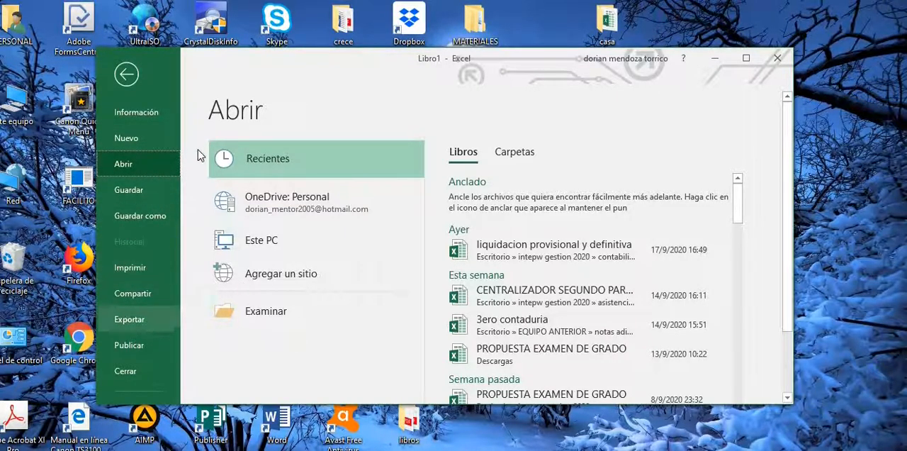
left_click(127, 75)
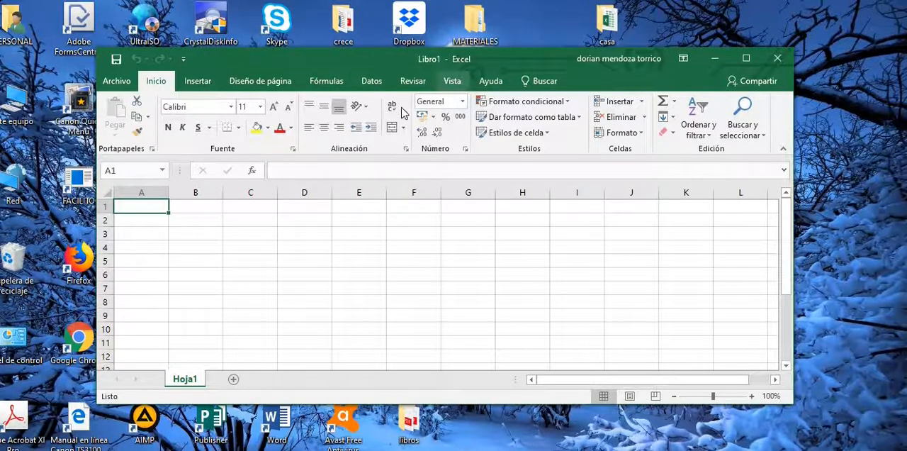
left_click(751, 55)
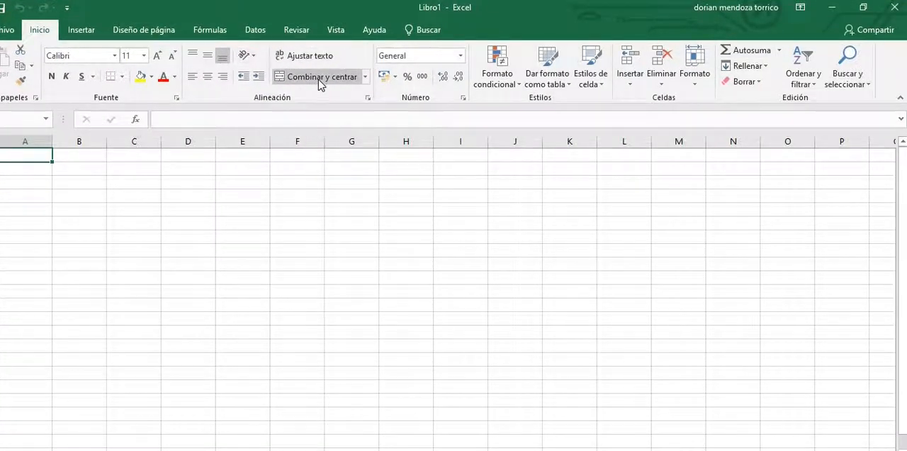
Step: Survey the available commands for inserting objects, page layout, formulas, data, reviewing and viewing
left_click(459, 77)
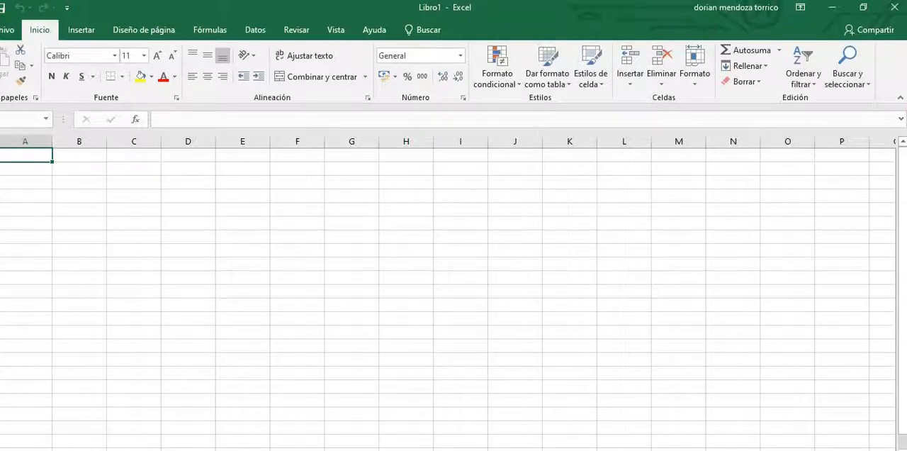
left_click(93, 31)
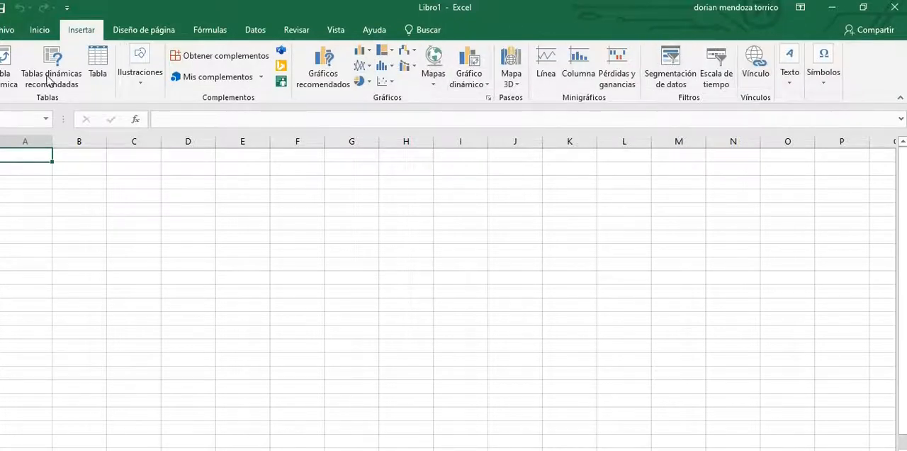
left_click(124, 32)
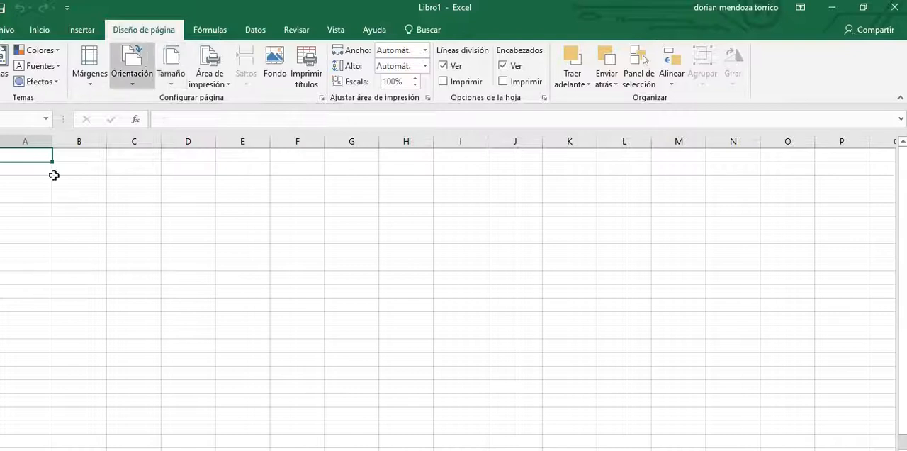
left_click(210, 31)
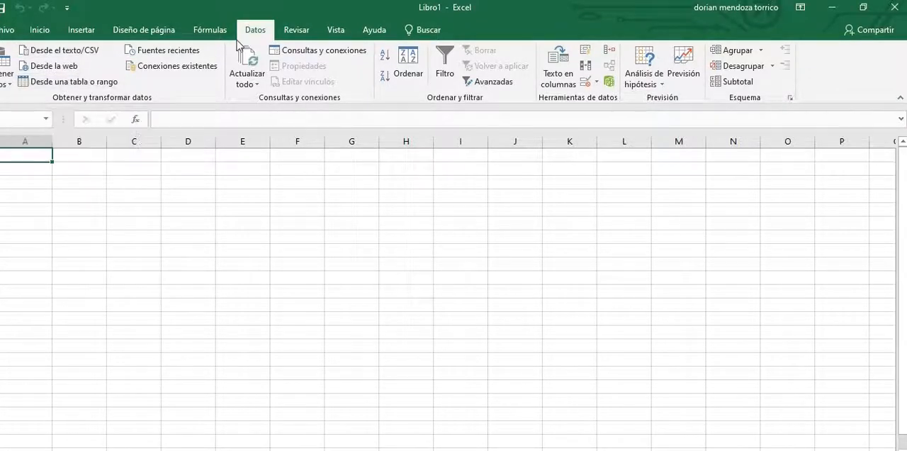
left_click(310, 31)
left_click(335, 31)
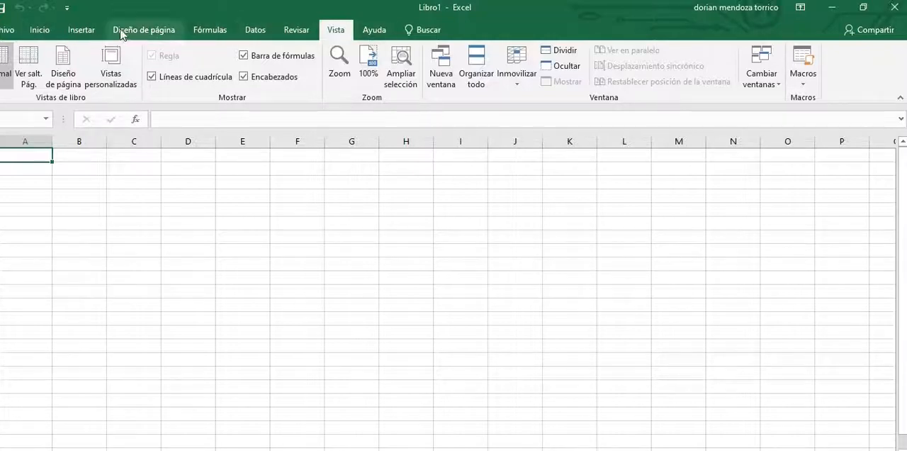
left_click(39, 30)
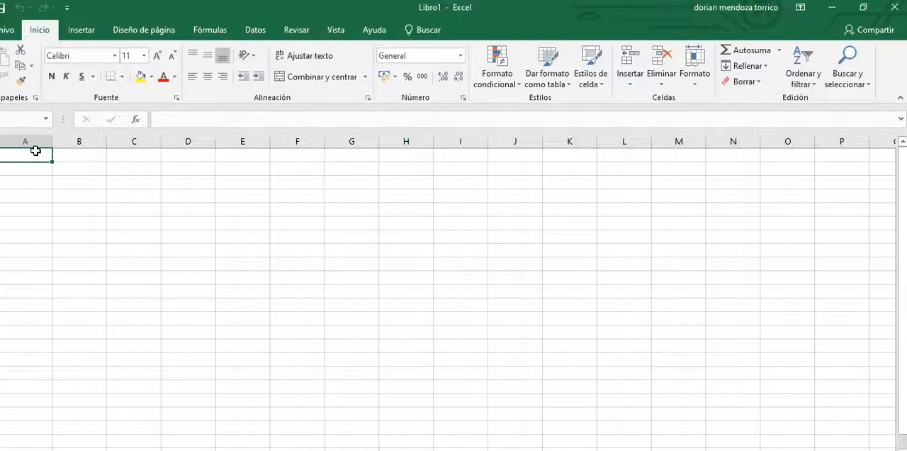
Step: Enter the title "ASISTENCIA DE ESTUDIANTES PARA EL 3 ER BIMESTRE" in cell A1
type("ASIS")
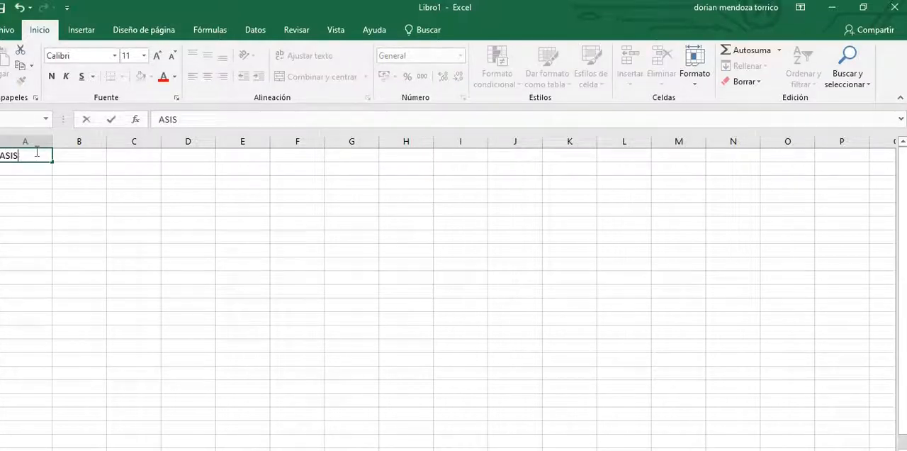
type("TENCIA")
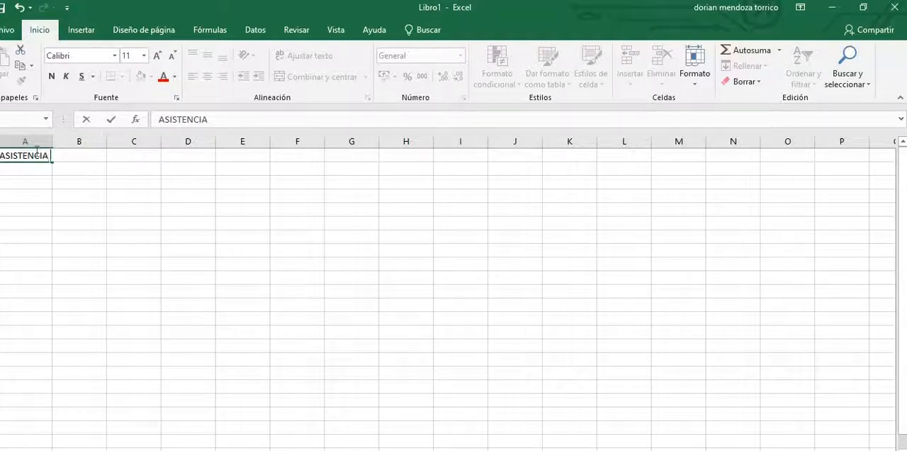
type(" DE ESTU")
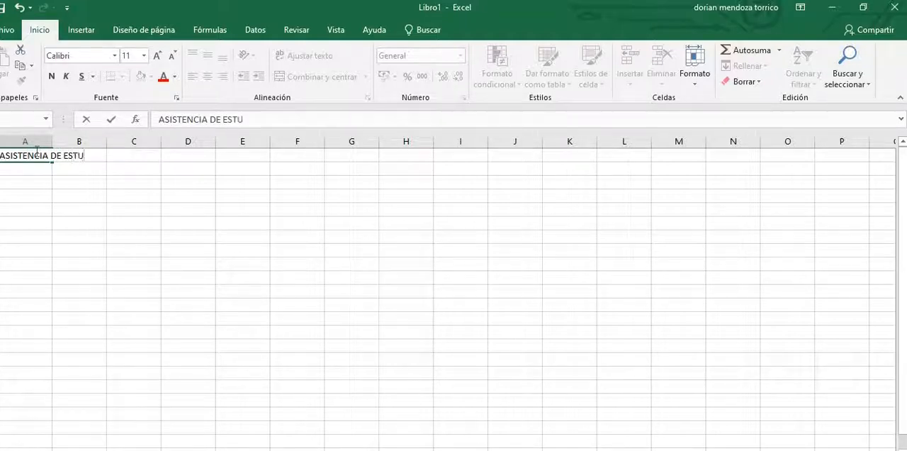
type("DIANTES PARA")
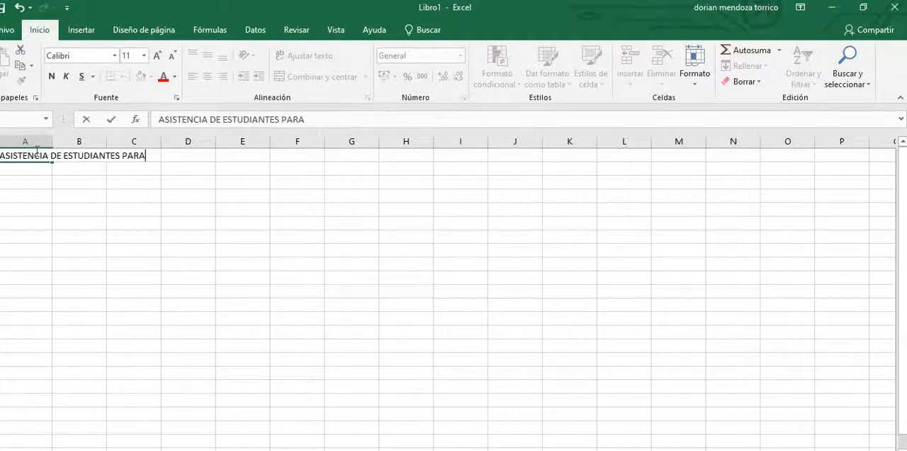
type(" EL 3 ER BIMESTRE")
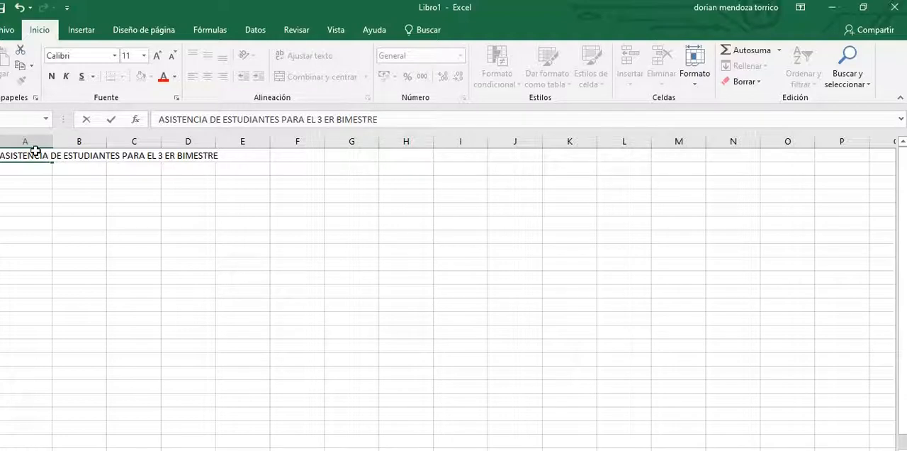
key("Return")
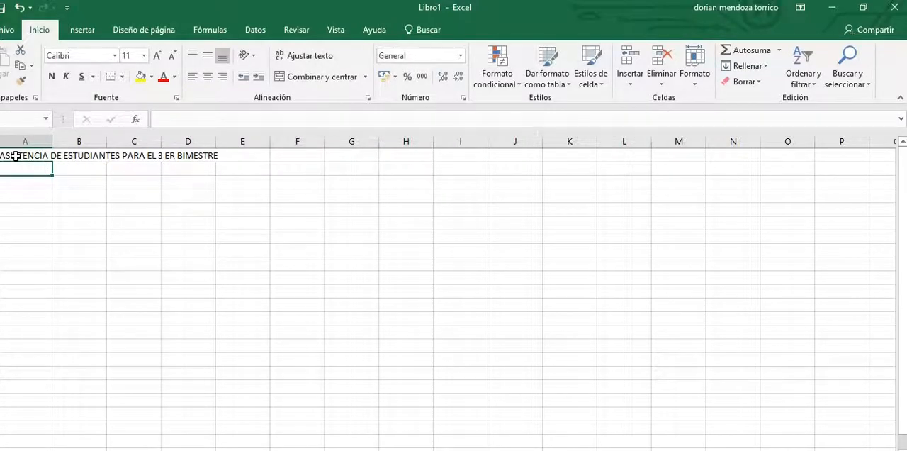
Step: Inspect cells A1 through D1 individually to check which one actually holds the title text
left_click(15, 156)
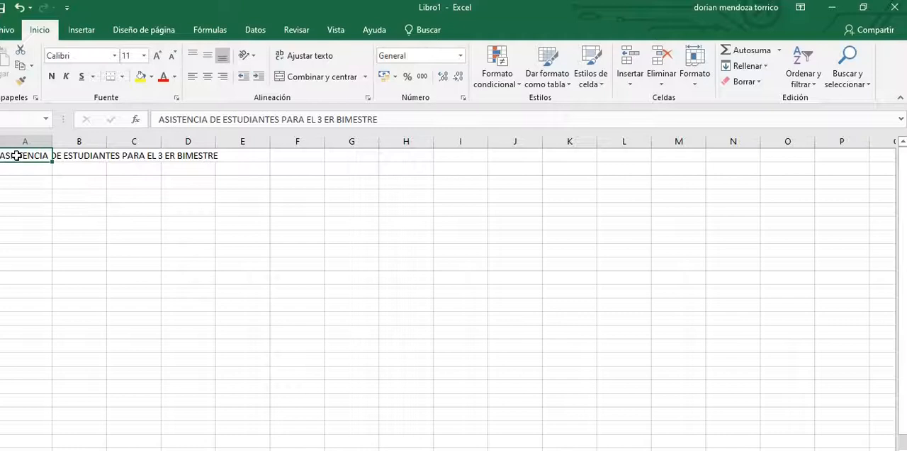
left_click(73, 154)
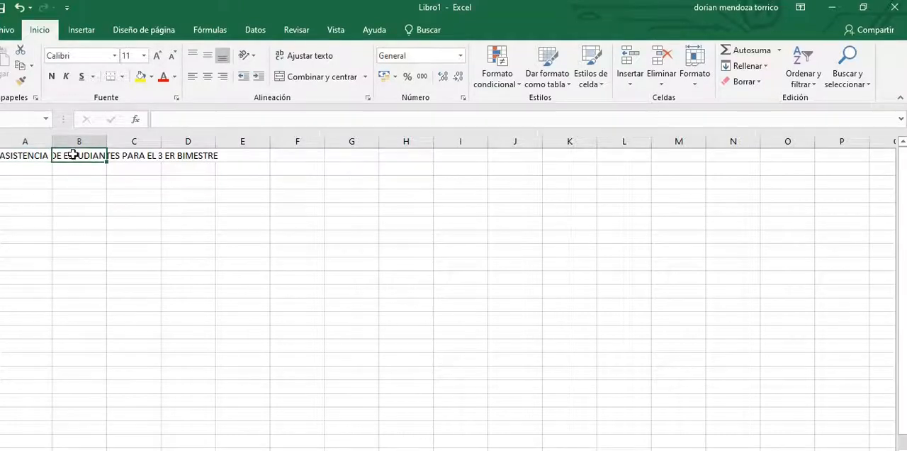
left_click(117, 155)
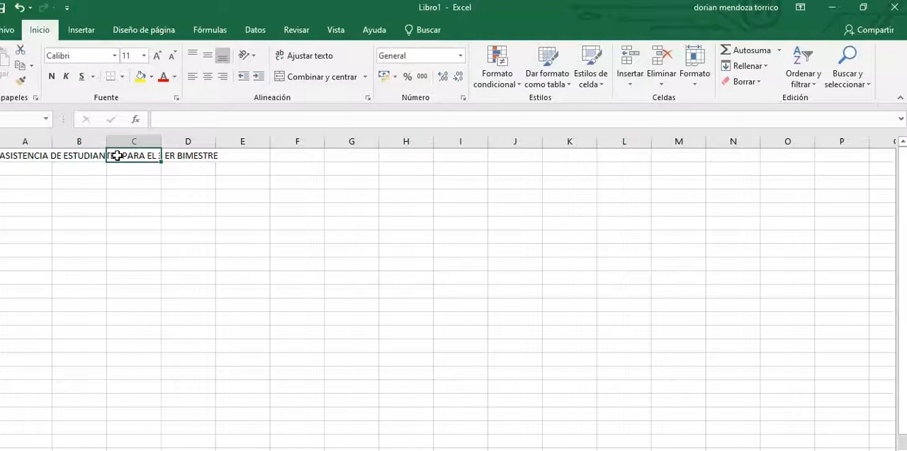
left_click(175, 158)
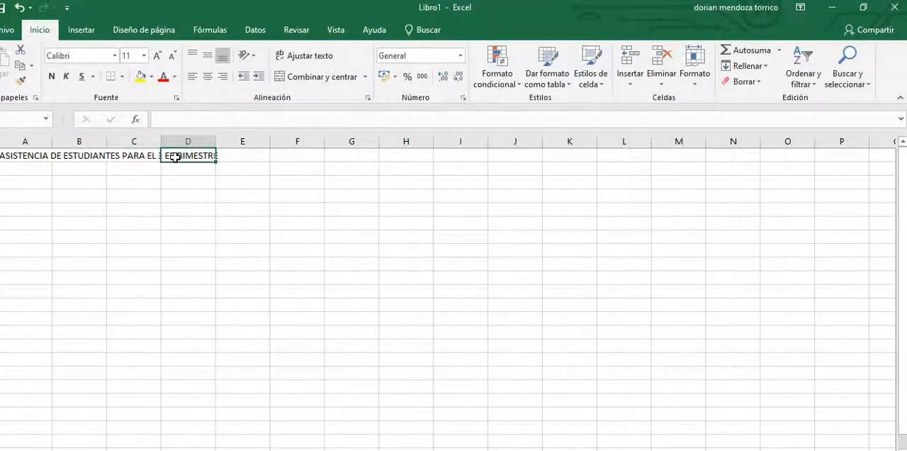
left_click(23, 157)
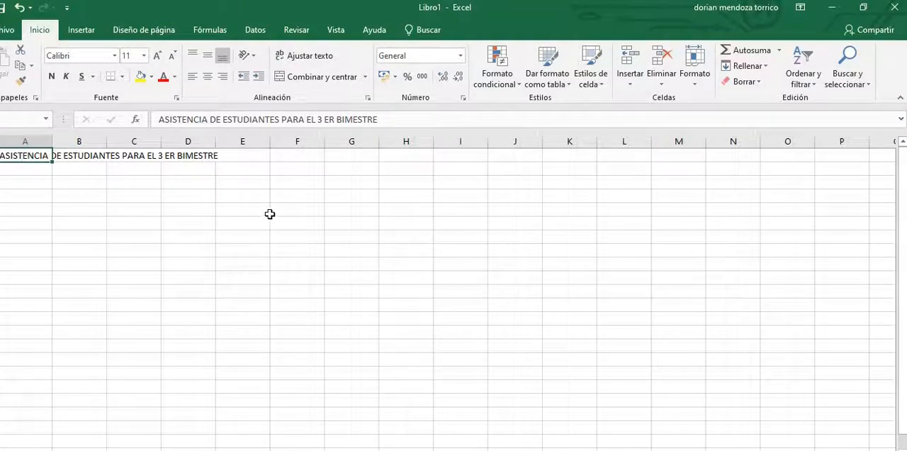
left_click(224, 208)
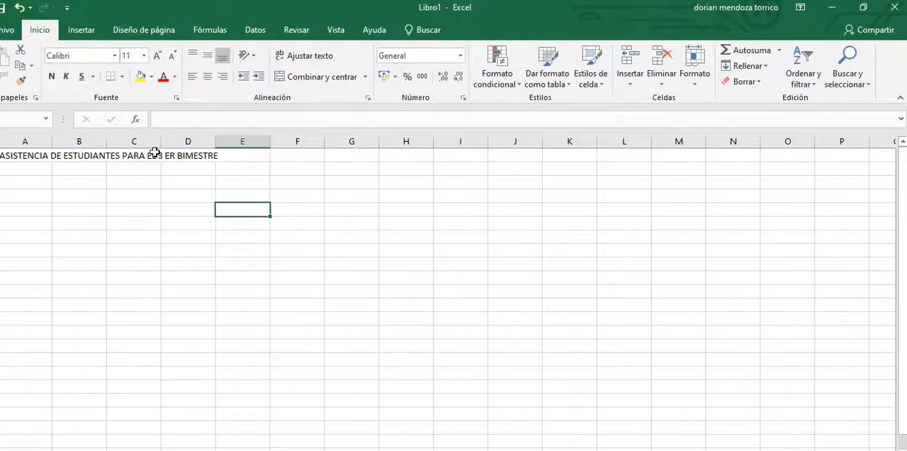
Step: Enter the column header "N°" in cell A2, below the title
left_click(47, 175)
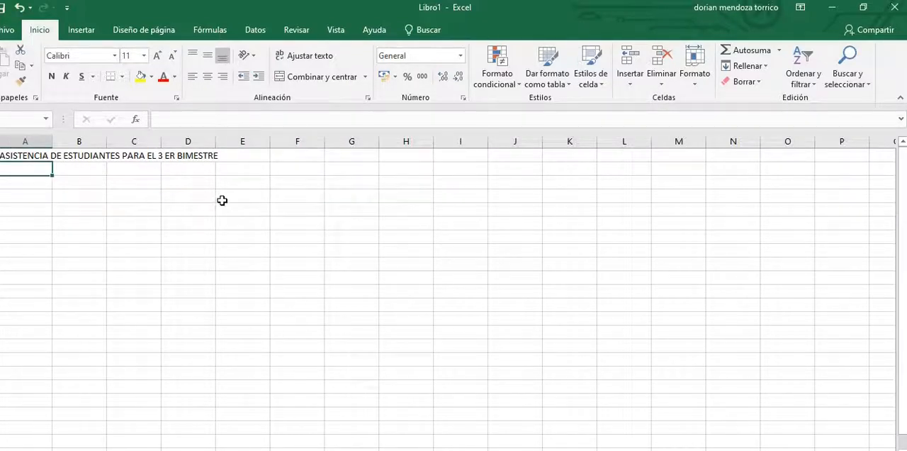
type("N")
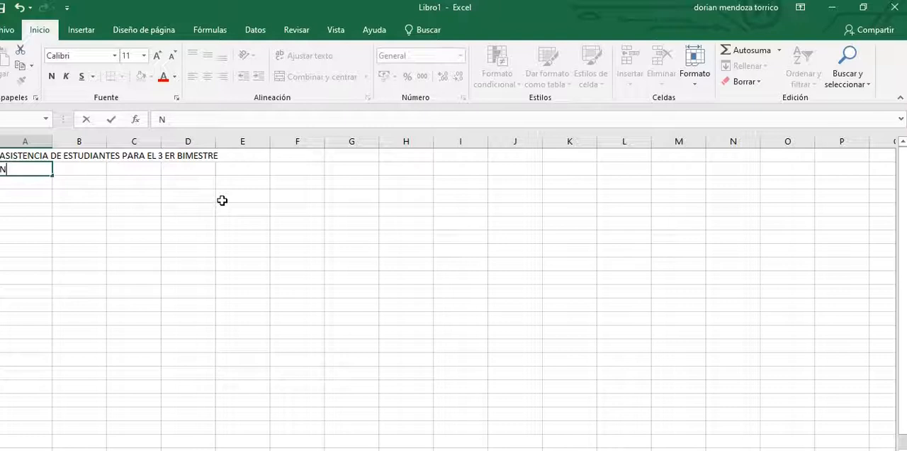
type("°")
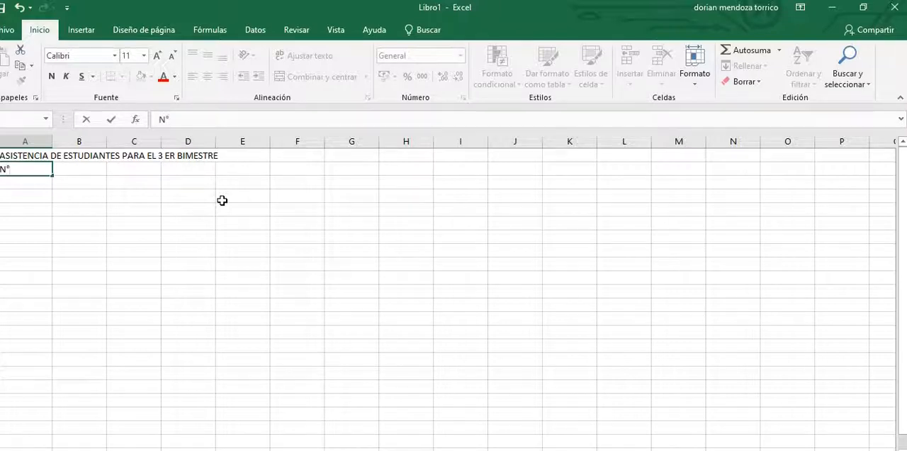
key("Tab")
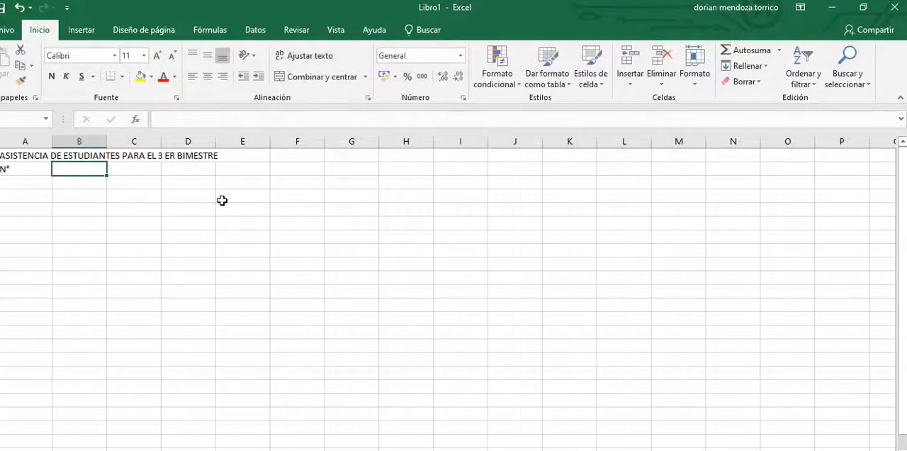
Step: Enter the column header "NOMBRES Y APELLIDOS" in cell B2
type("NOM")
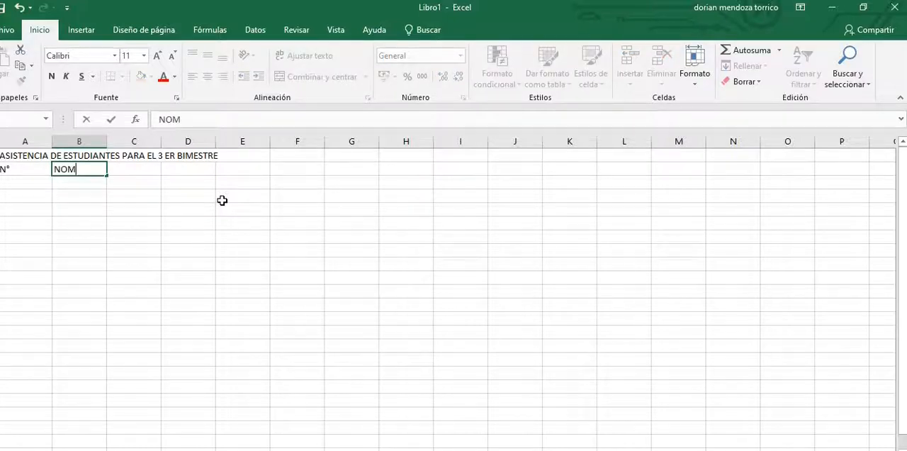
type("BRE Y P")
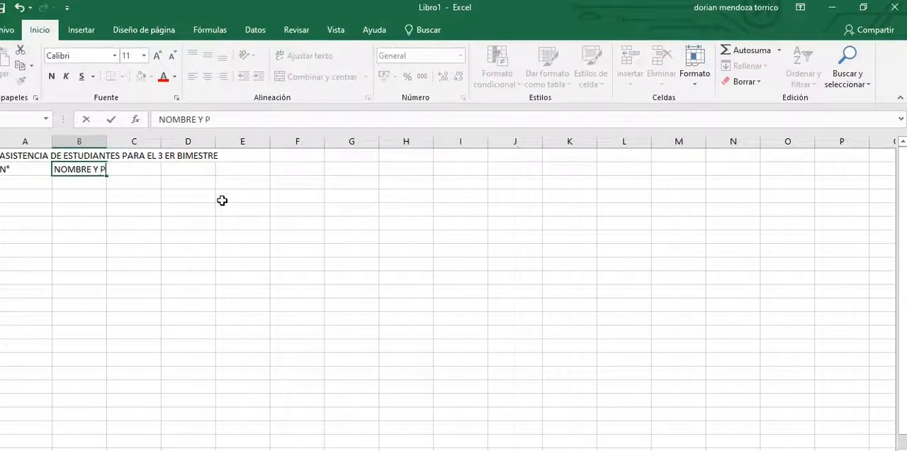
key("BackSpace")
key("BackSpace")
key("BackSpace")
key("BackSpace")
type("S")
type(" Y PA")
key("BackSpace")
key("BackSpace")
type("APELLIDOS")
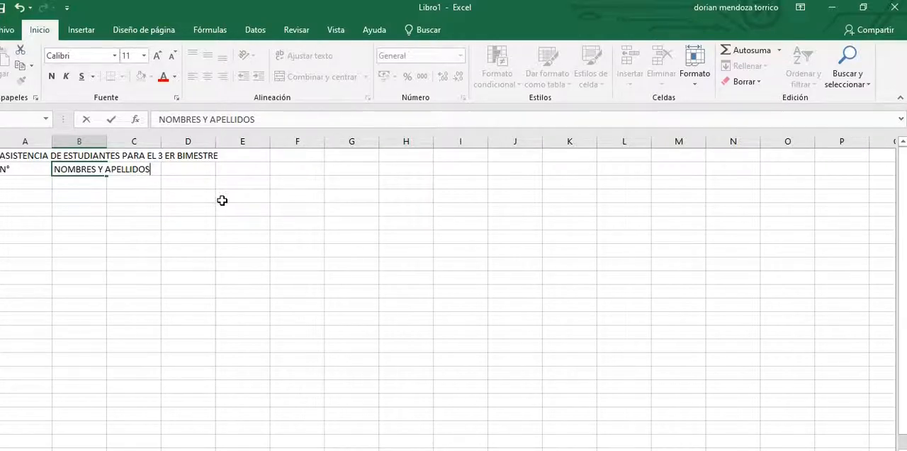
key("Tab")
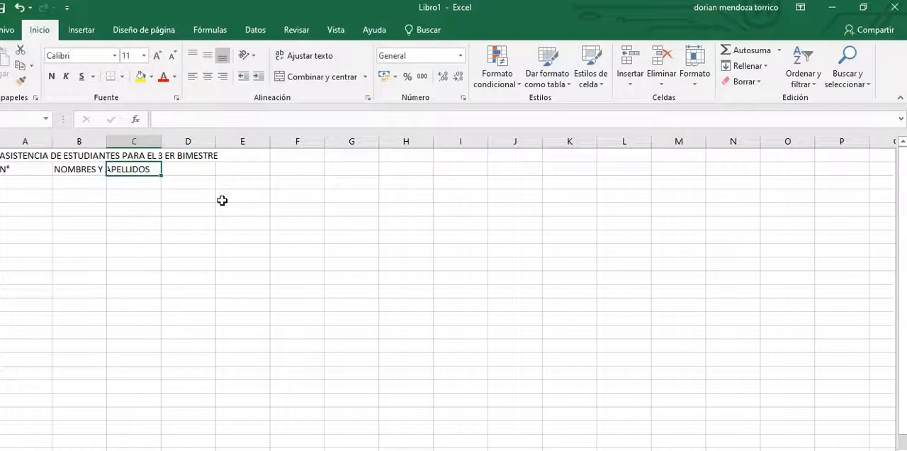
Step: Add the column headers "C.I." in cell C2 and "SEXO" in cell D2
type("C.I.")
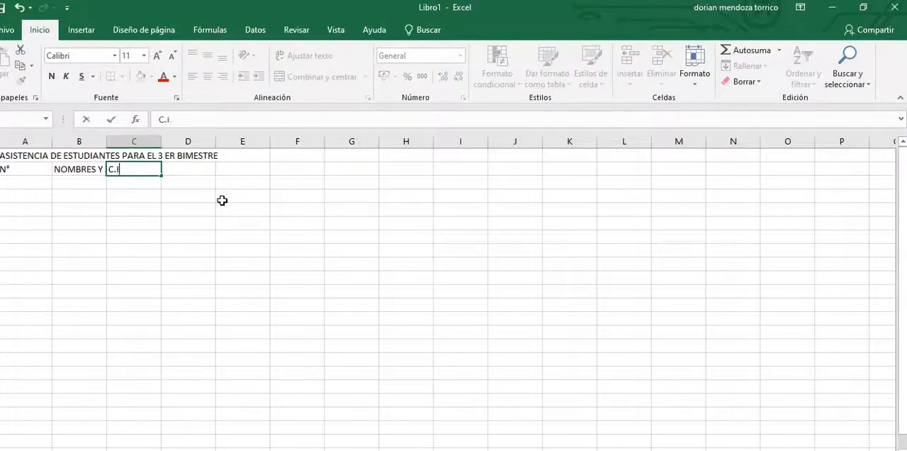
key("Tab")
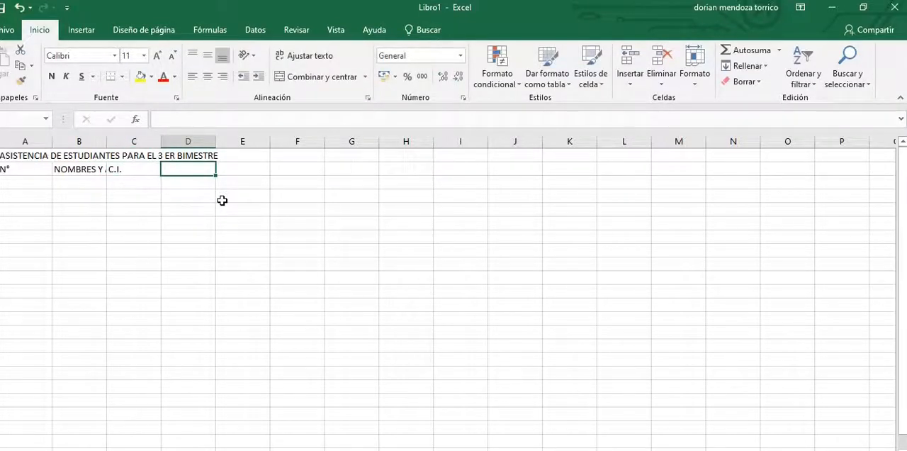
type("SEXO")
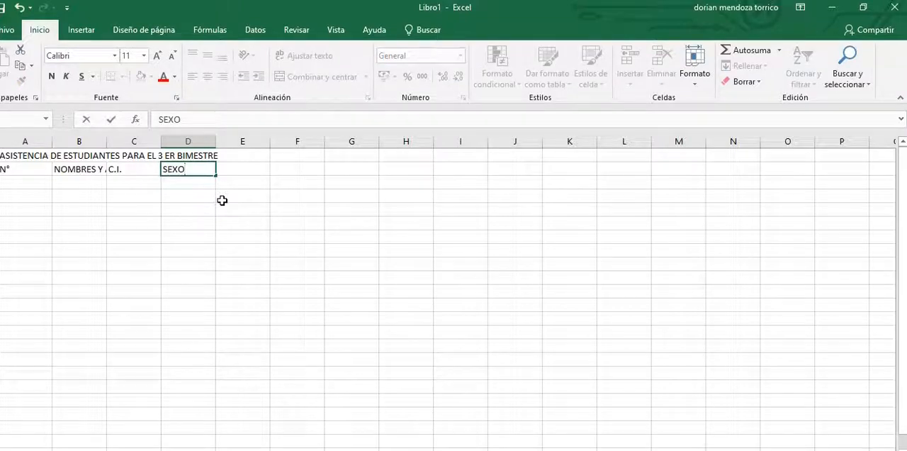
key("Tab")
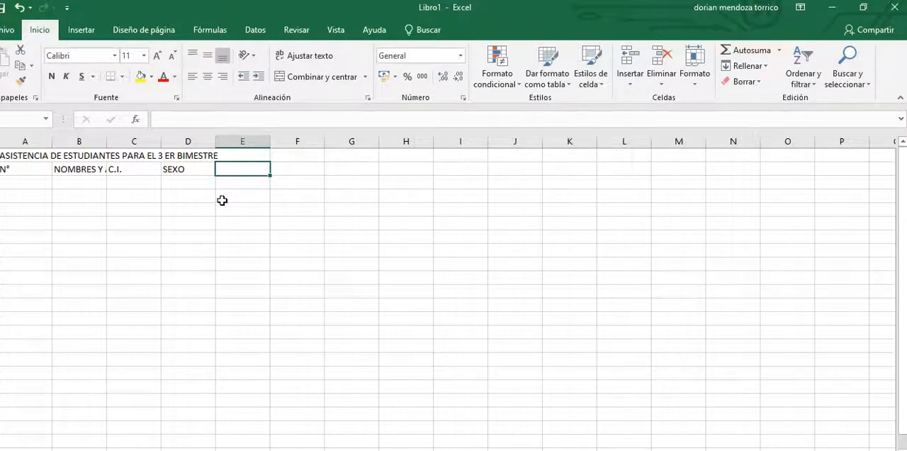
Step: Enter the month header "SEPTIEMBRE" in cell E1, beside the title
key("Up")
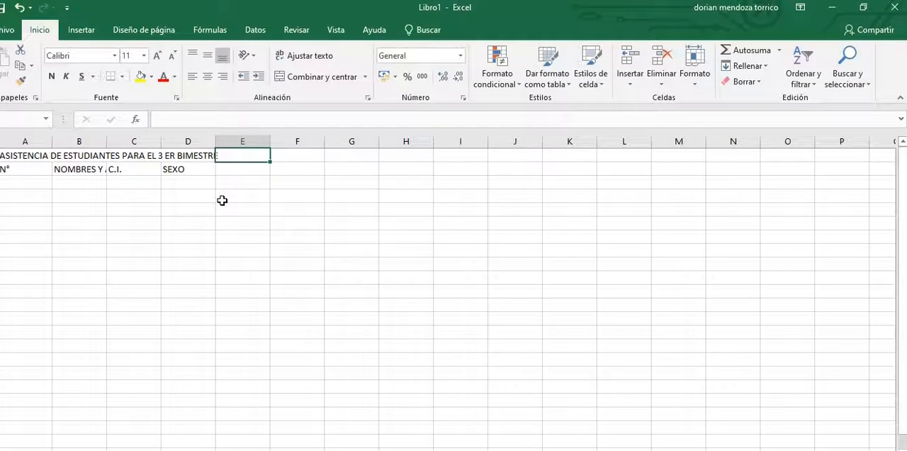
type("SEPTIEMBRE")
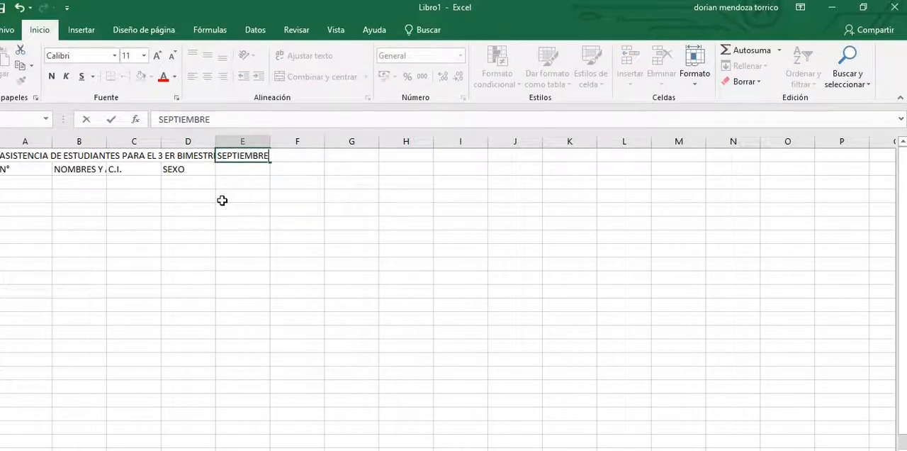
key("Return")
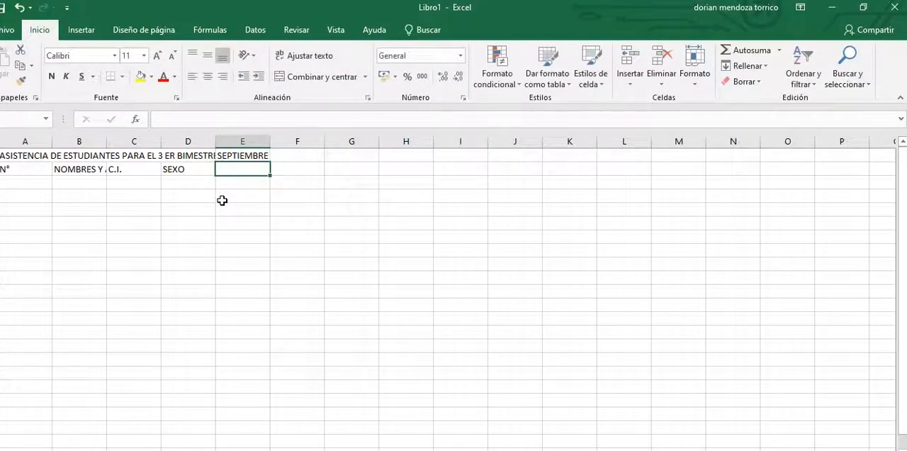
Step: Enter the class dates 23, 25 and 26 in cells E2, F2 and G2
type("23")
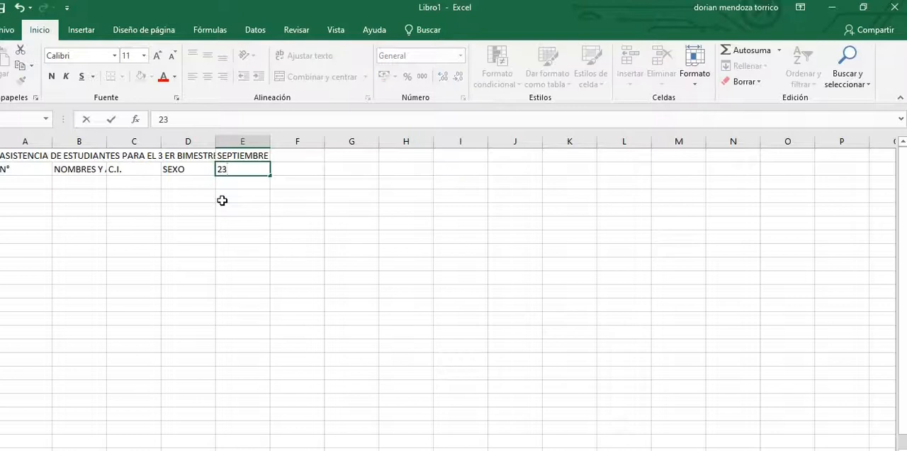
key("Tab")
type("25")
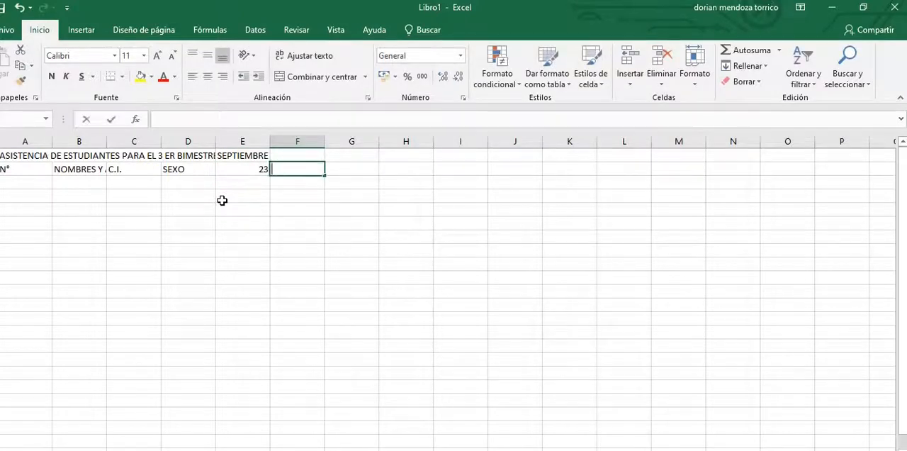
key("Tab")
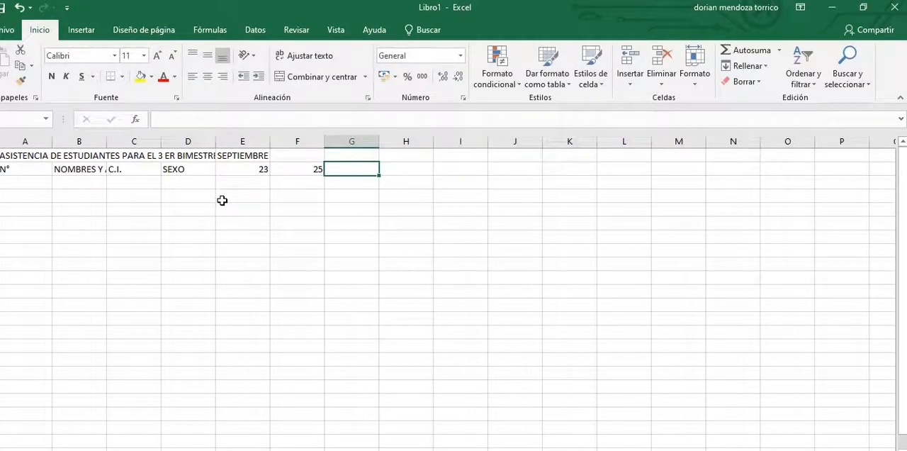
type("26")
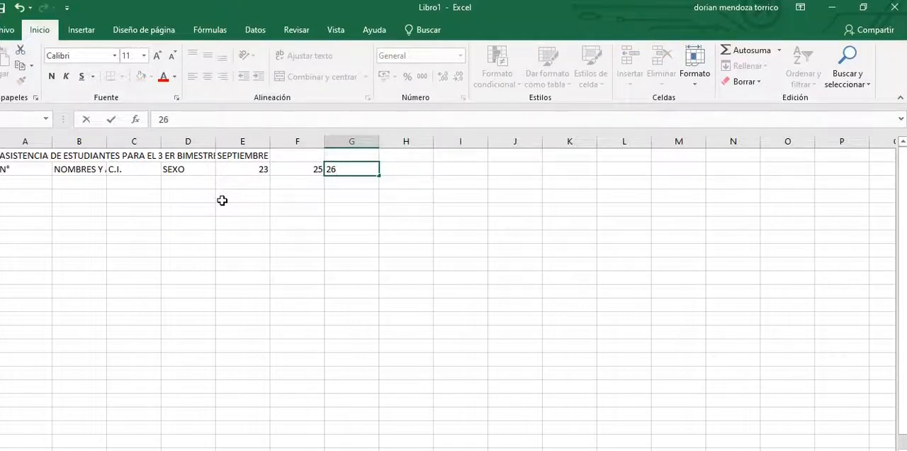
key("Return")
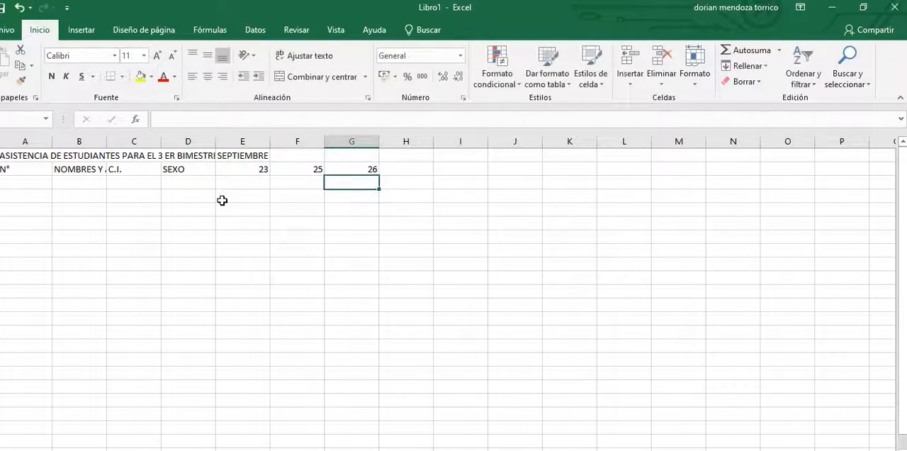
Step: Apply all borders to the attendance table range A1:G18
left_click_drag(35, 169, 347, 380)
left_click(25, 156)
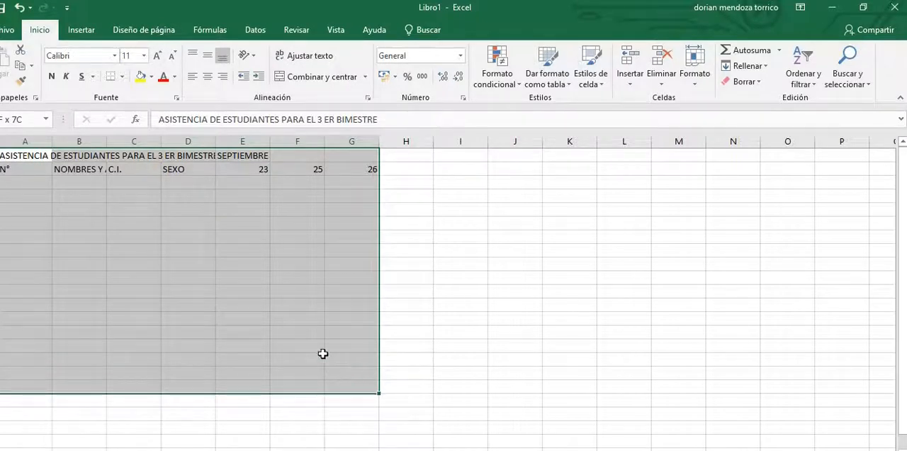
left_click(122, 76)
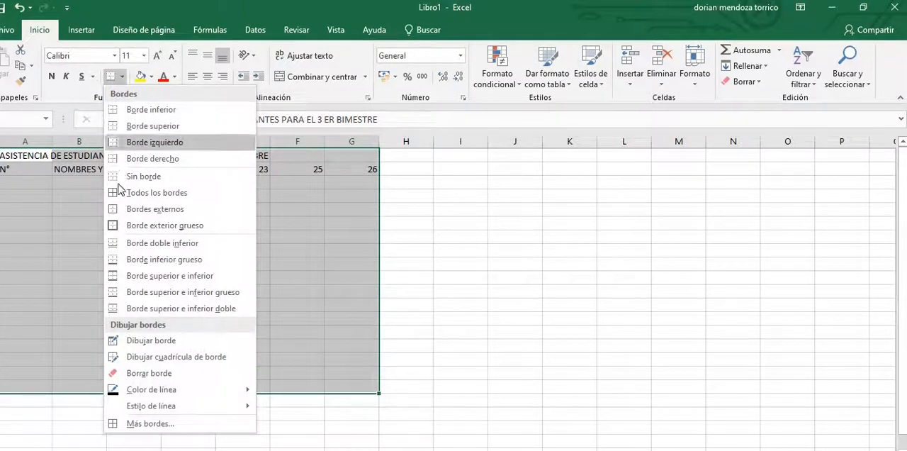
left_click(115, 194)
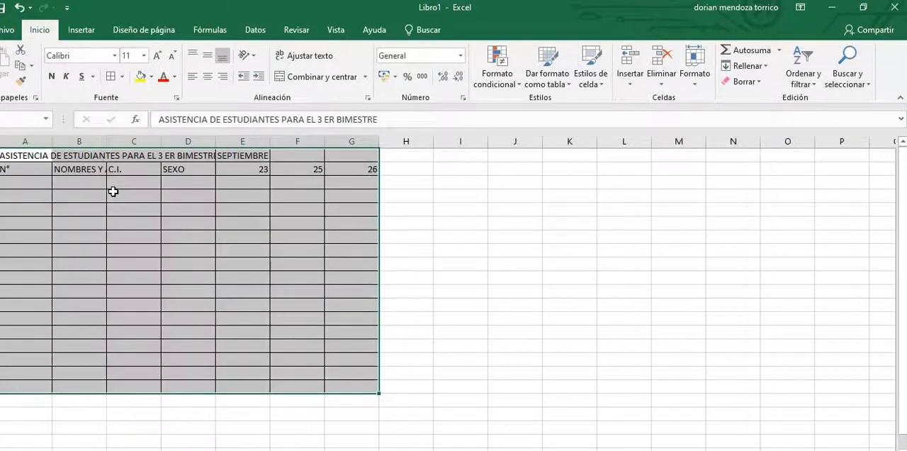
left_click(491, 258)
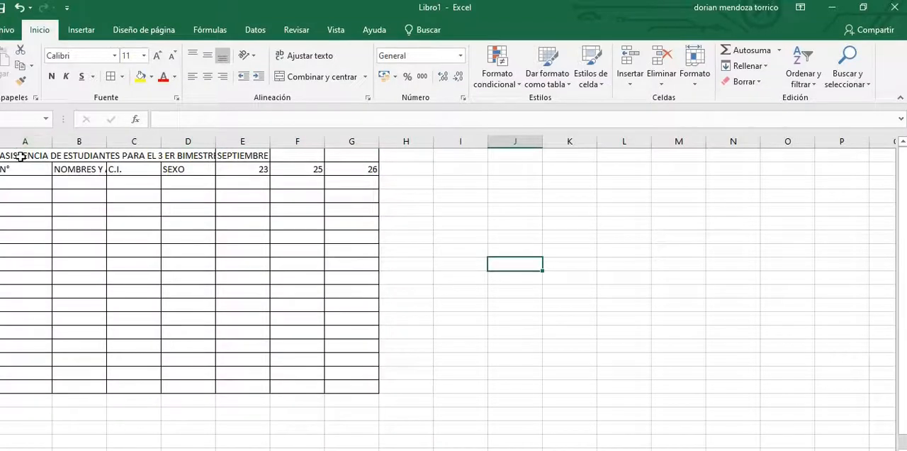
Step: Check the print preview of the attendance table and return to the sheet
left_click(9, 35)
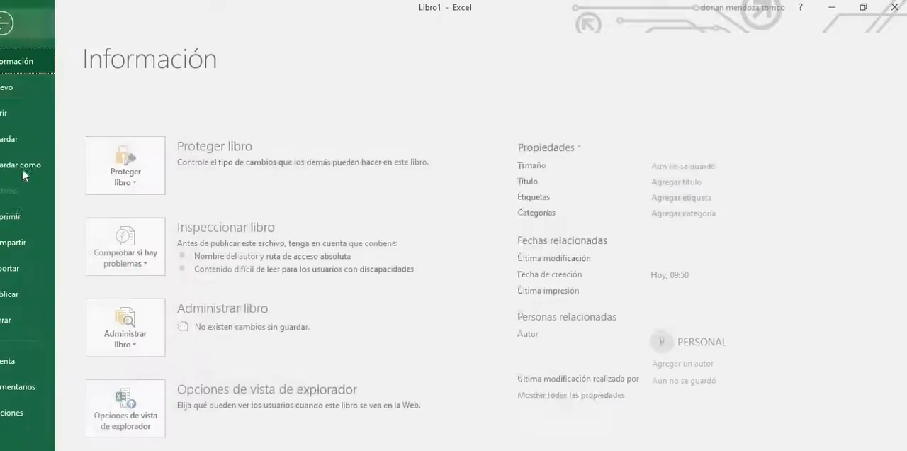
left_click(25, 217)
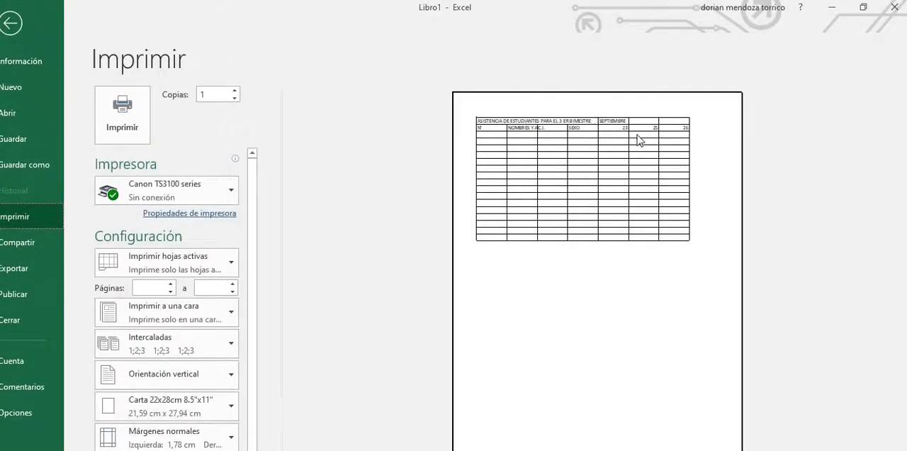
left_click(11, 24)
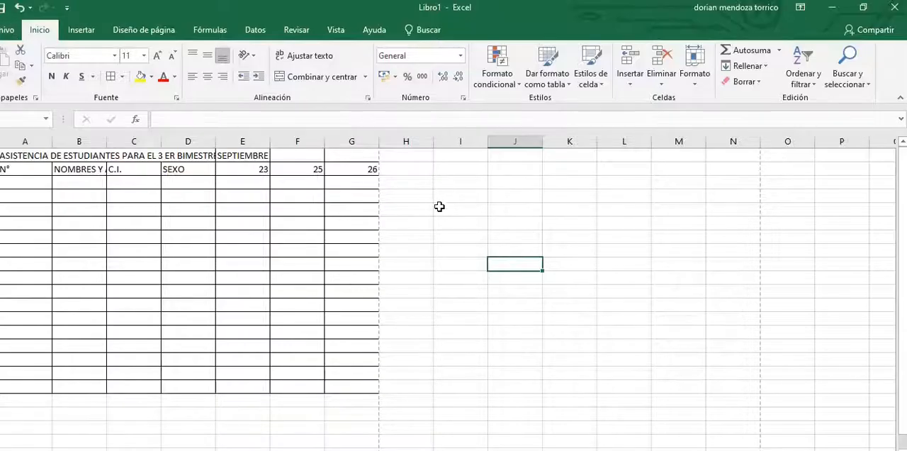
Step: Merge and center cells A1 through G1, keeping only the title text
left_click(5, 158)
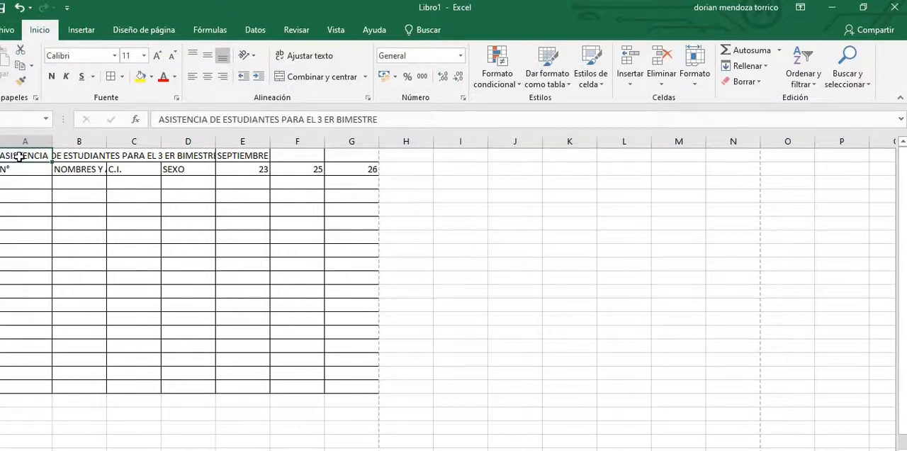
left_click_drag(57, 157, 340, 157)
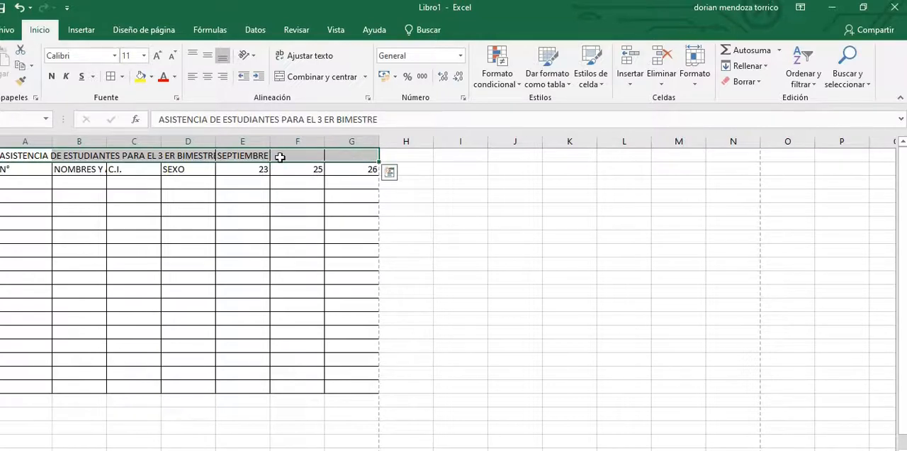
left_click(242, 155)
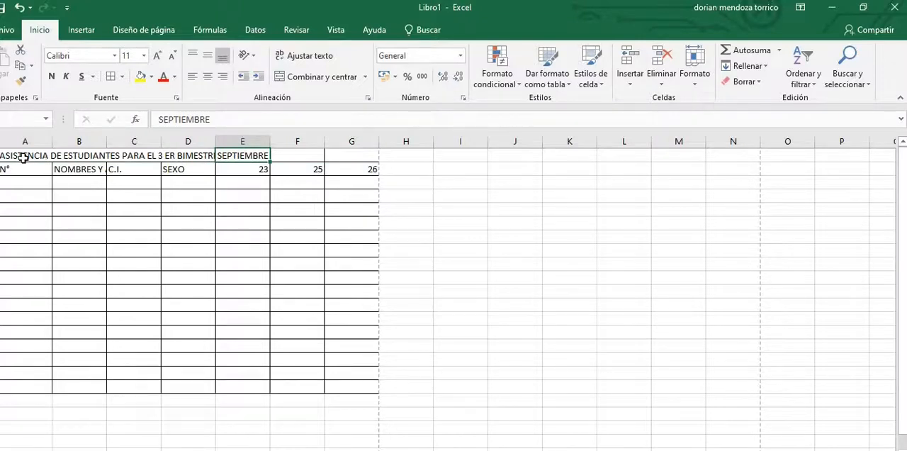
left_click_drag(43, 154, 337, 163)
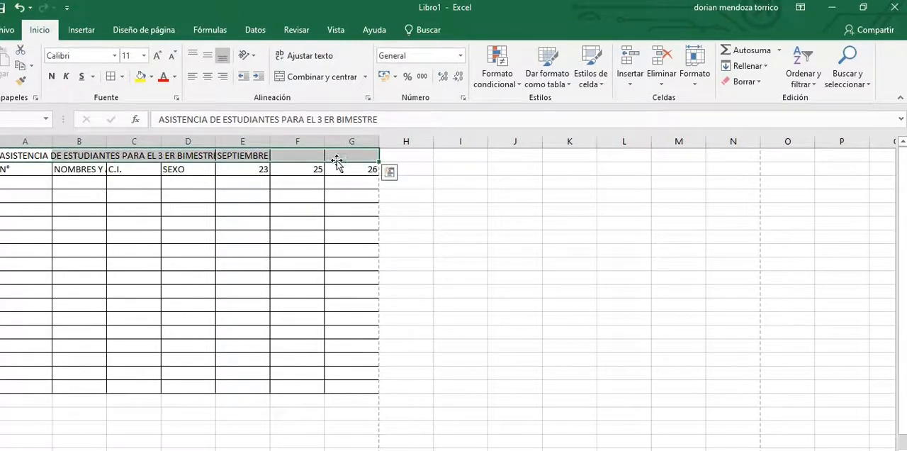
left_click(321, 78)
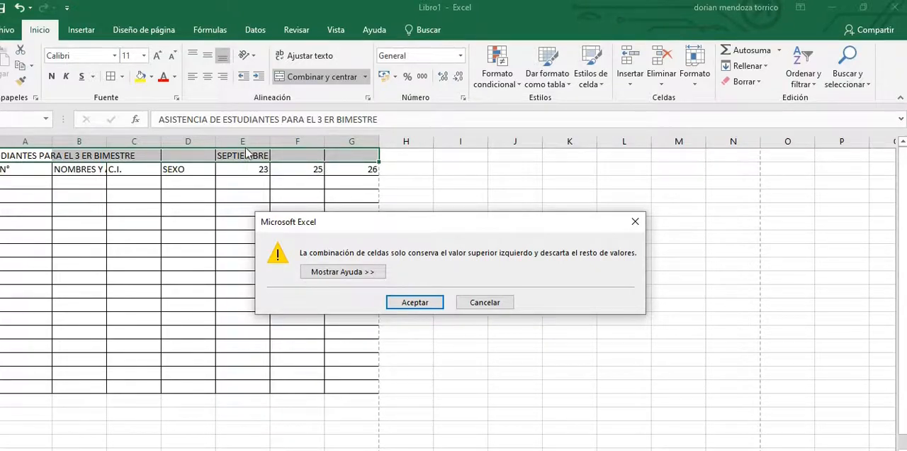
left_click(415, 301)
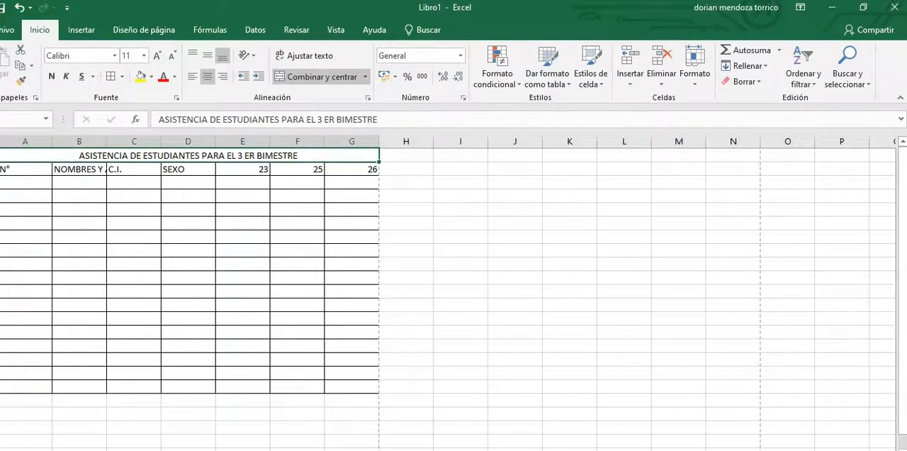
Step: Insert a blank row above the column headers and delete it again
left_click(0, 169)
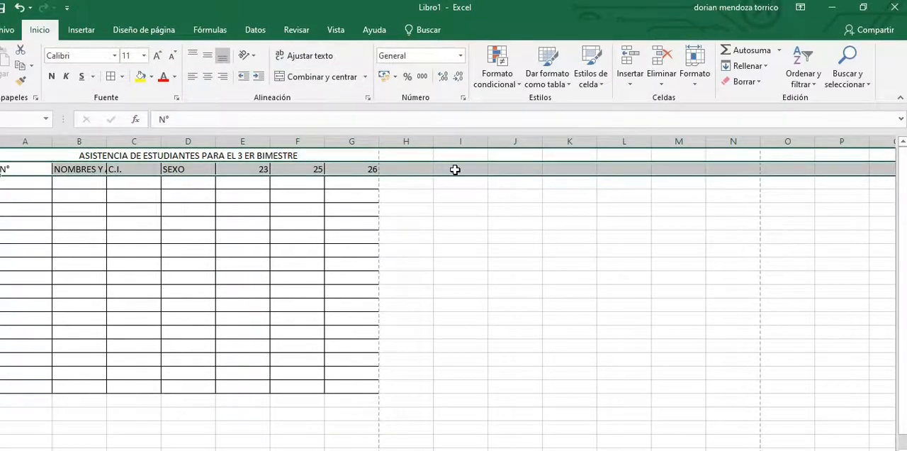
left_click(635, 77)
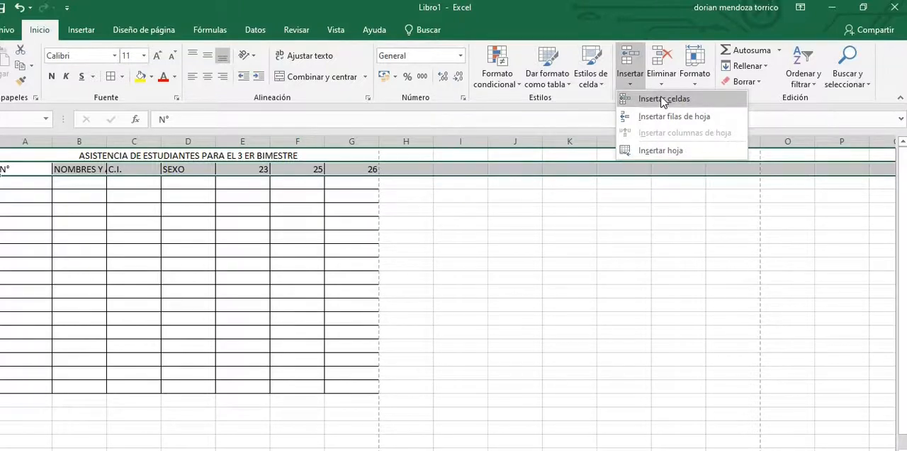
left_click(663, 99)
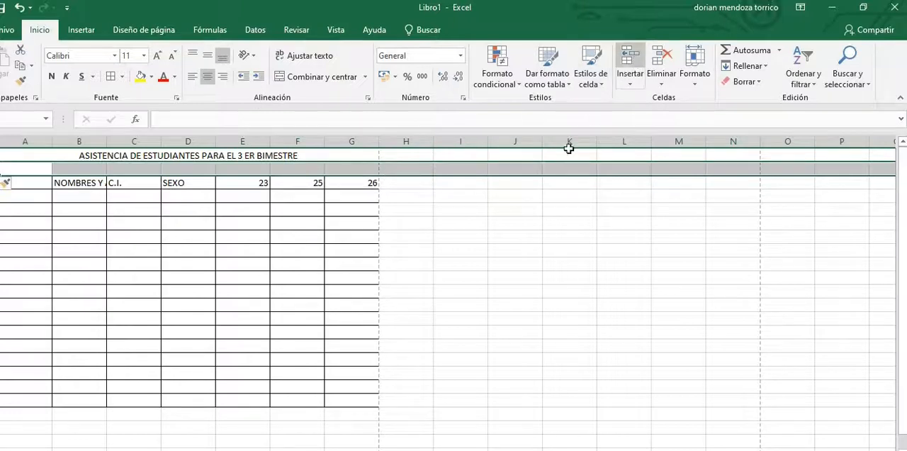
right_click(475, 173)
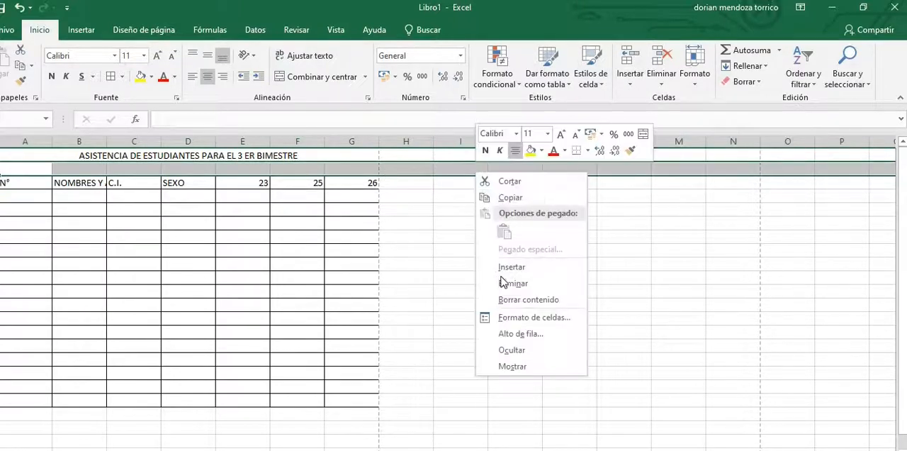
left_click(514, 285)
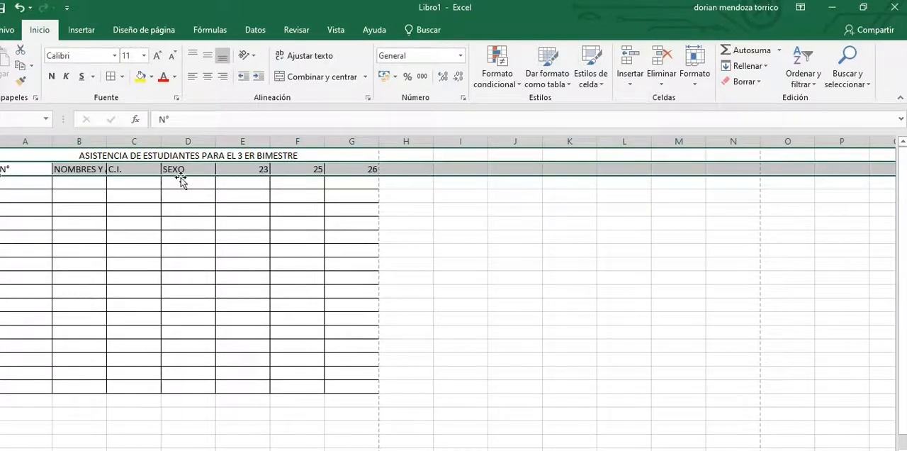
Step: Insert a blank row between the merged title and the column headers
right_click(235, 170)
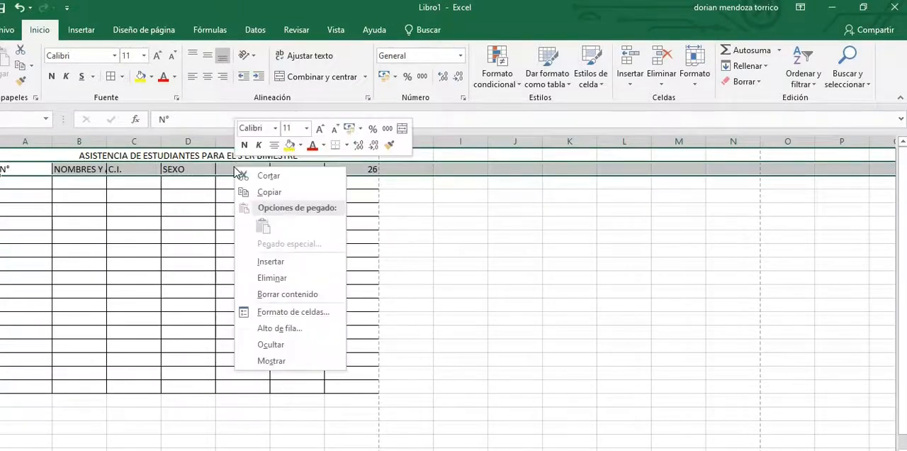
left_click(281, 263)
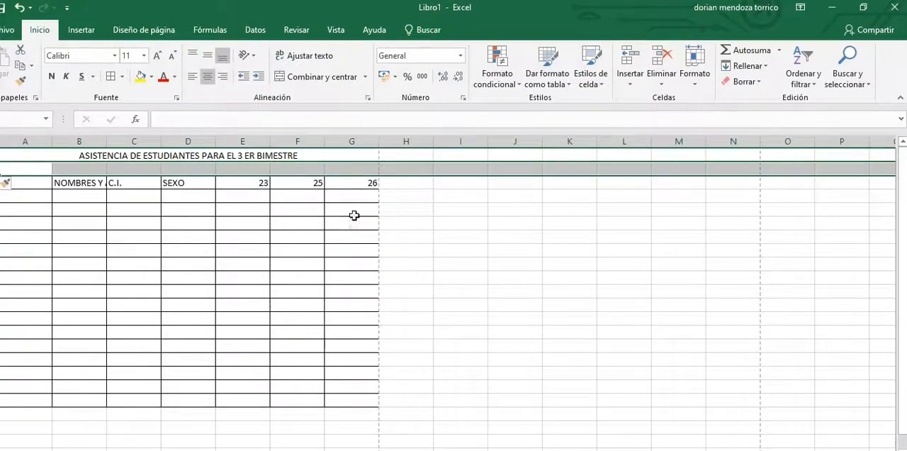
left_click(460, 249)
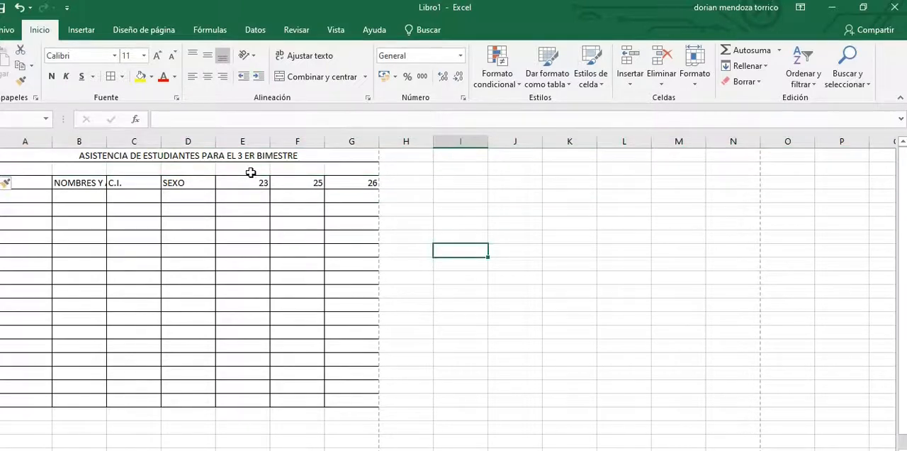
Step: Enter the month header "SEPTIEMBRE" in cell E2, above the date 23
left_click(251, 171)
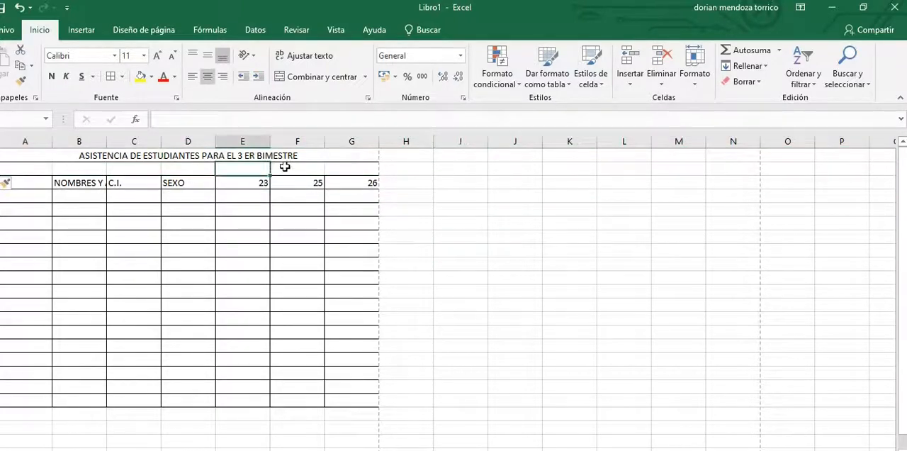
type("S")
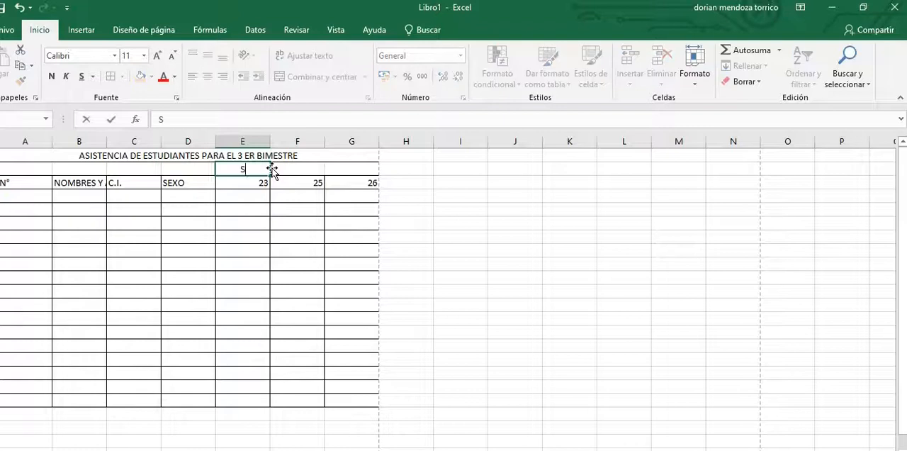
type("EPTIEMBU")
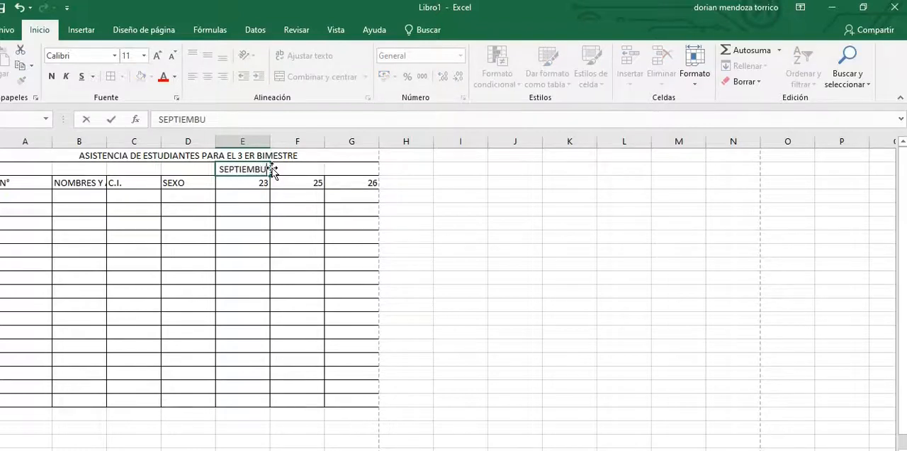
key("BackSpace")
type("RE")
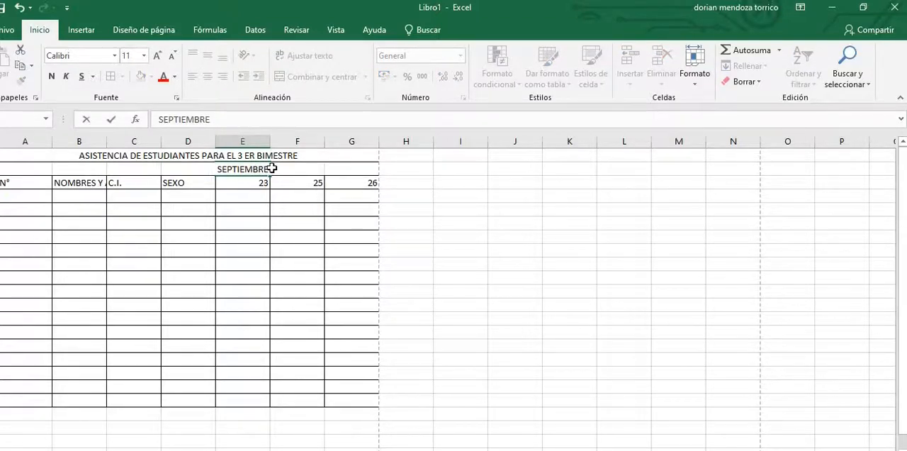
key("Return")
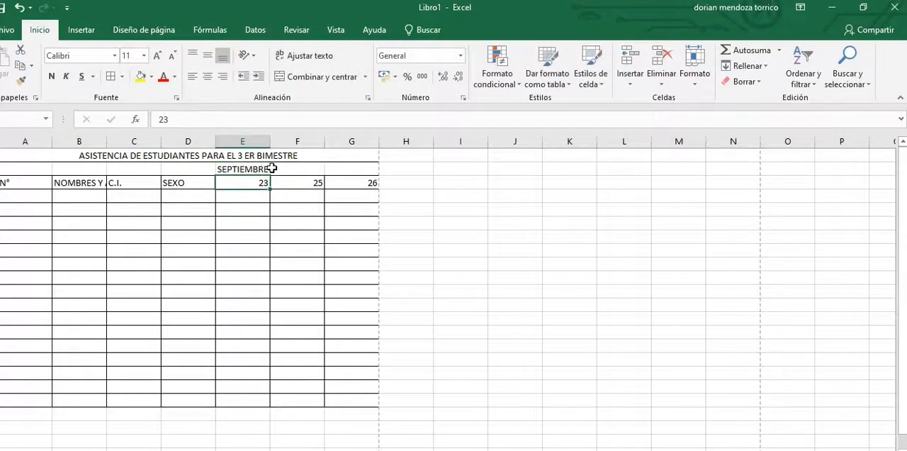
Step: Merge and center the month header SEPTIEMBRE across cells E2 through G2, above the three dates
left_click(233, 166)
left_click_drag(233, 166, 330, 172)
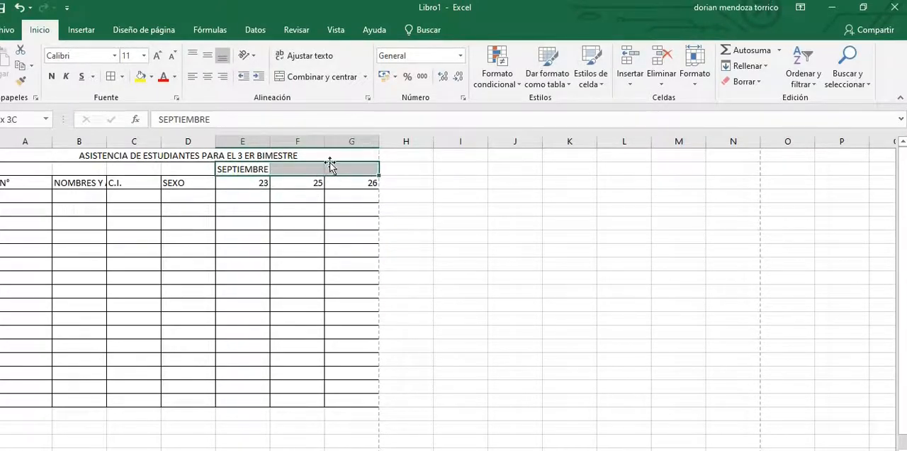
left_click(322, 77)
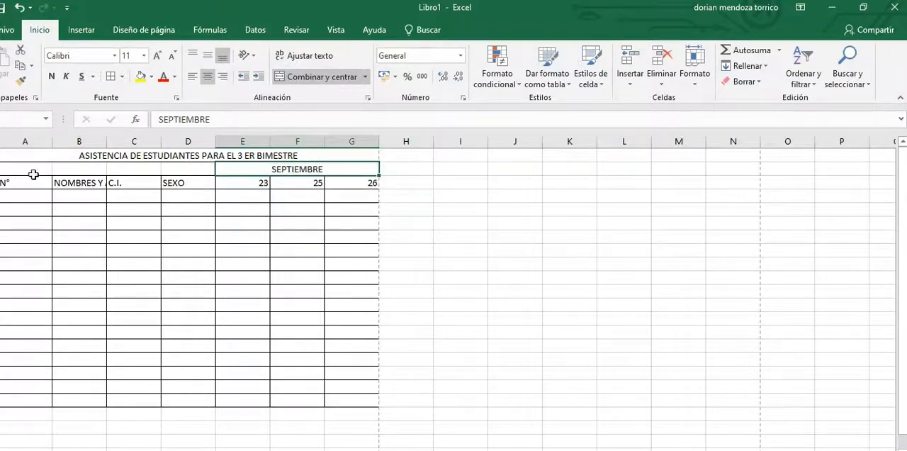
Step: Enter the header "NOMINA" in cell A2, and merge and center it across A2 through D2
left_click_drag(29, 170, 199, 165)
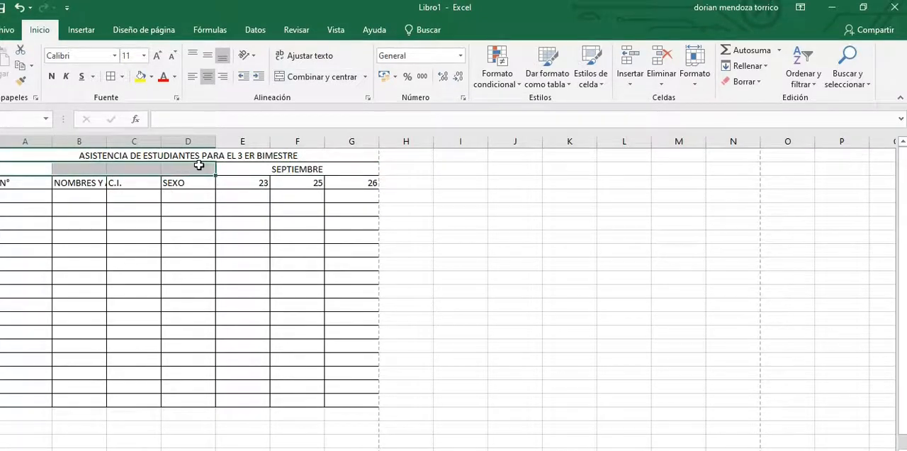
type("NOMIM")
key("BackSpace")
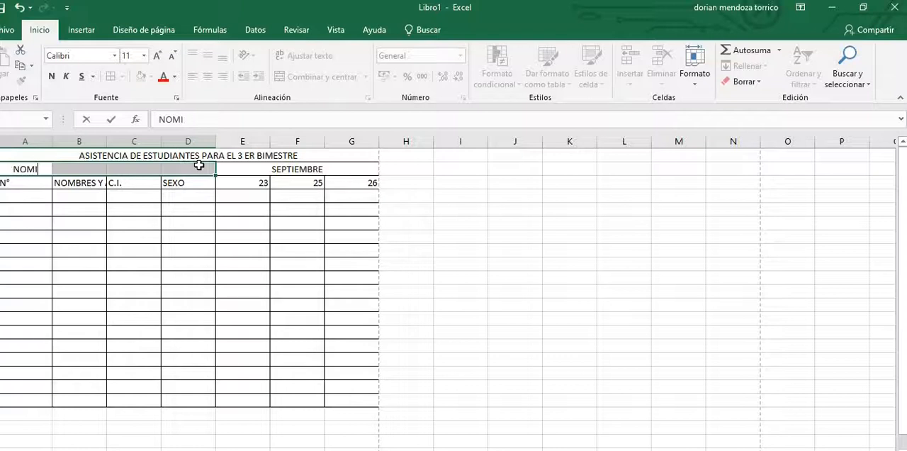
type("NA")
key("Return")
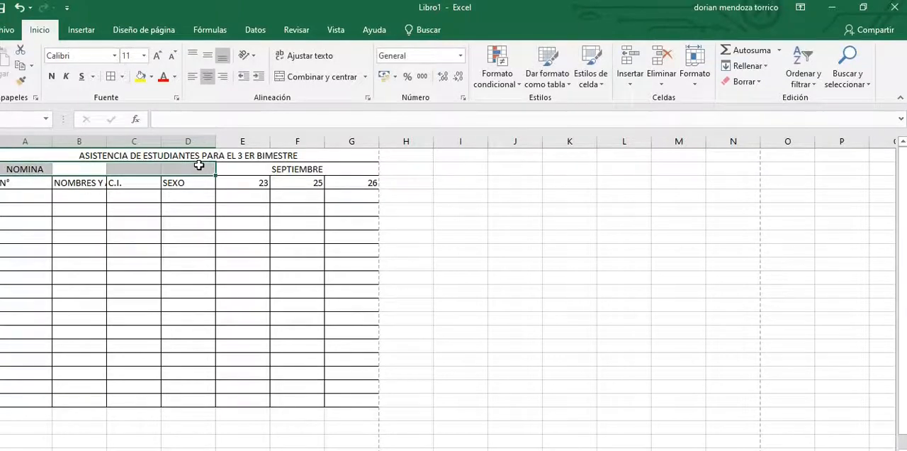
left_click_drag(27, 167, 190, 170)
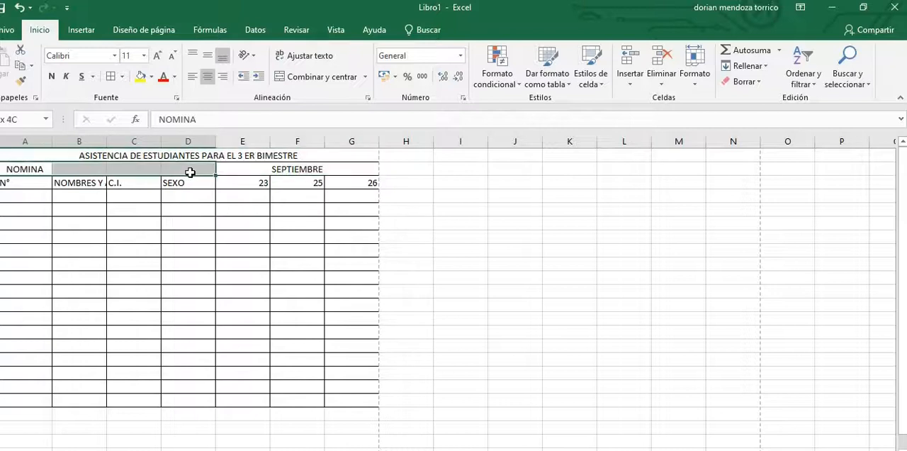
left_click(347, 77)
left_click(463, 241)
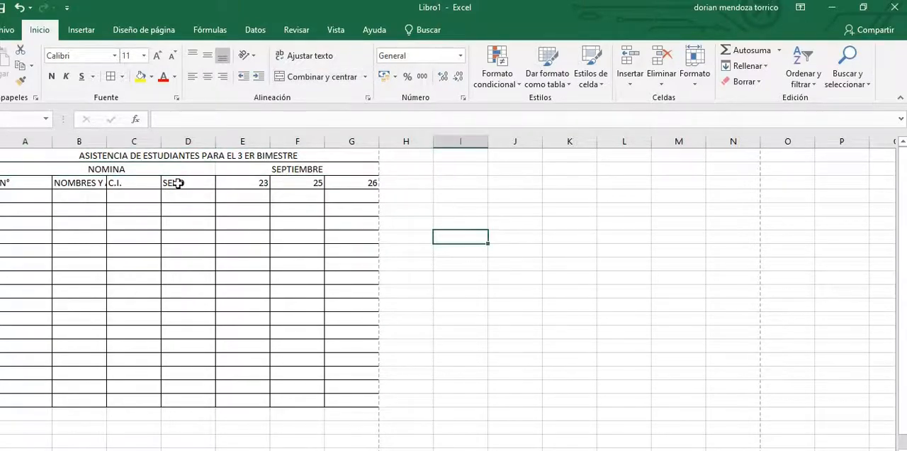
Step: Apply borders to the merged NOMINA and SEPTIEMBRE header cells in row 2
left_click(147, 170)
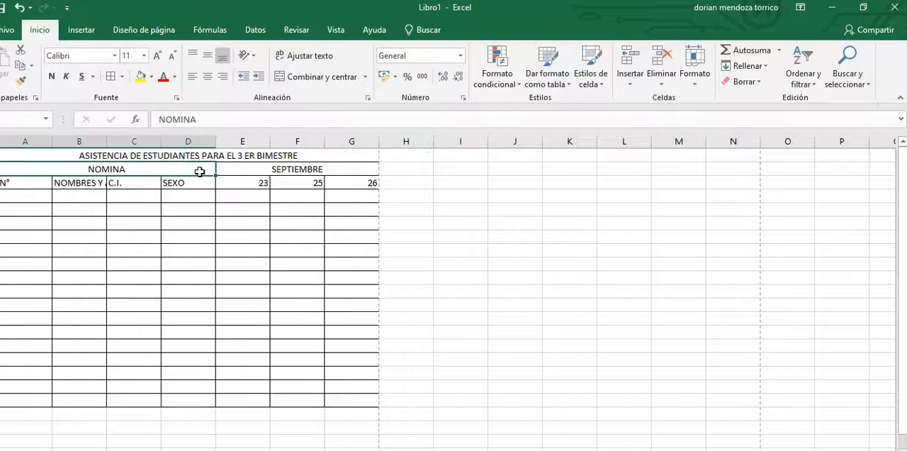
left_click(287, 169, "shift")
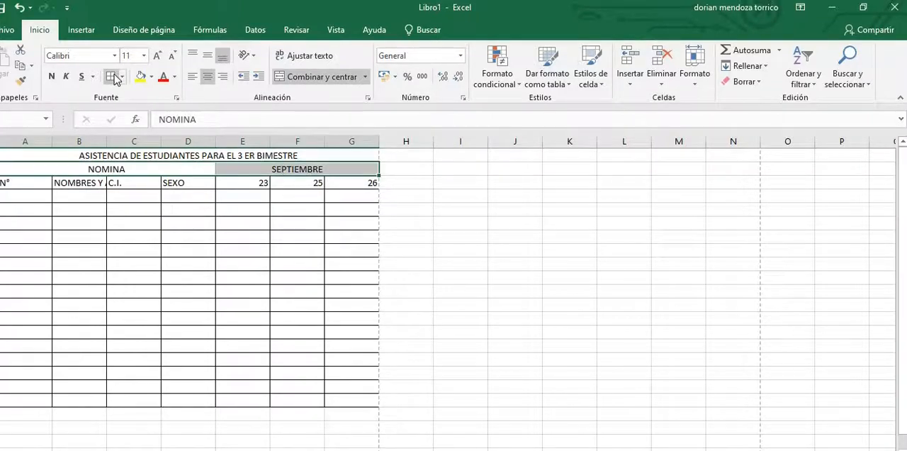
left_click(488, 226)
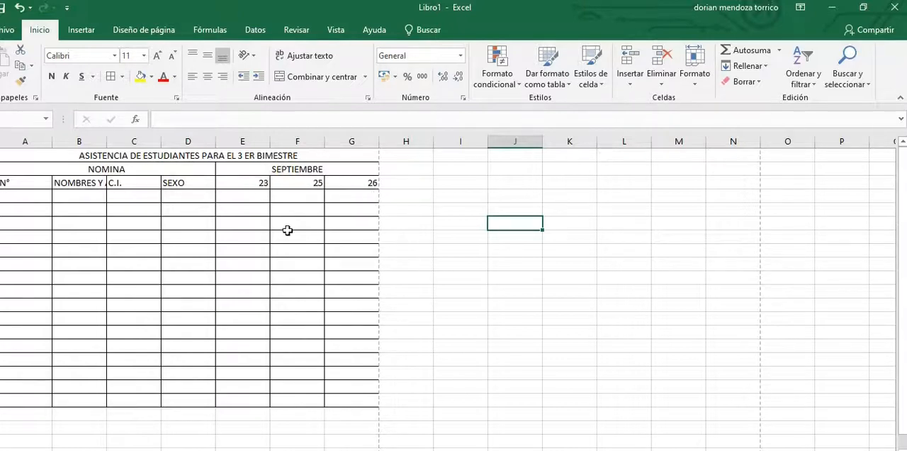
Step: Widen column B so that the header NOMBRES Y APELLIDOS fits completely
left_click(97, 184)
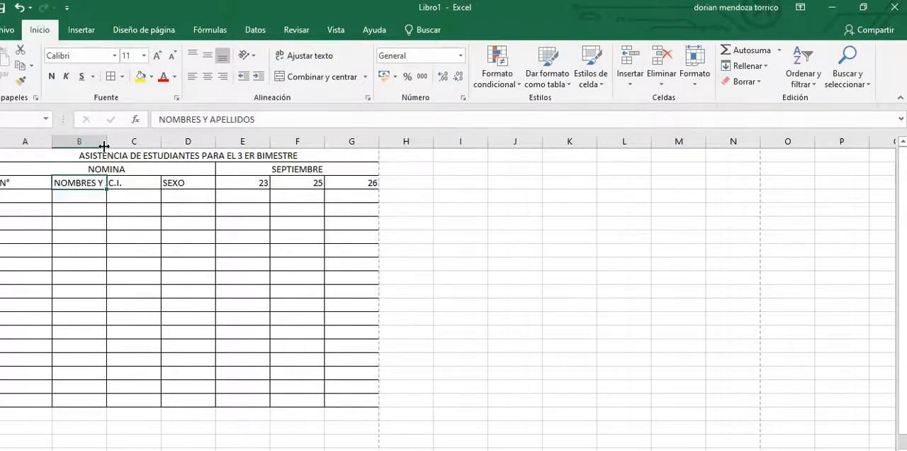
left_click_drag(106, 141, 206, 155)
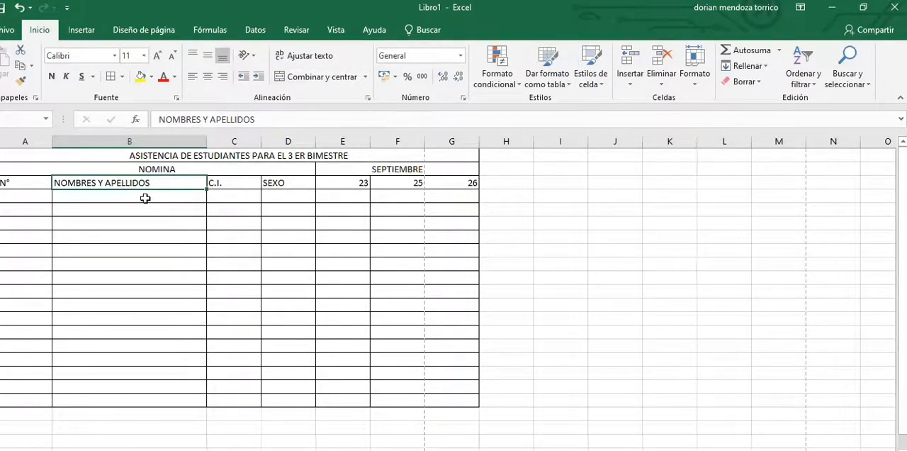
Step: Enter the first student's full name in cell B4 and wrap its text within the cell
left_click(145, 198)
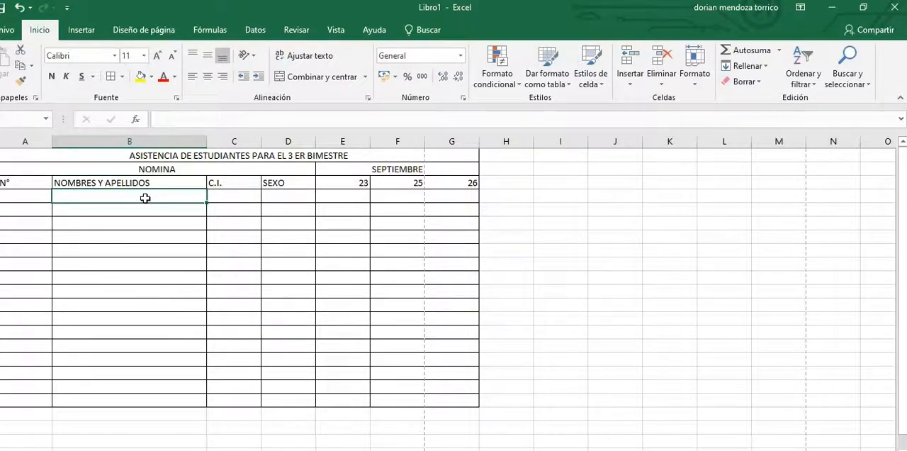
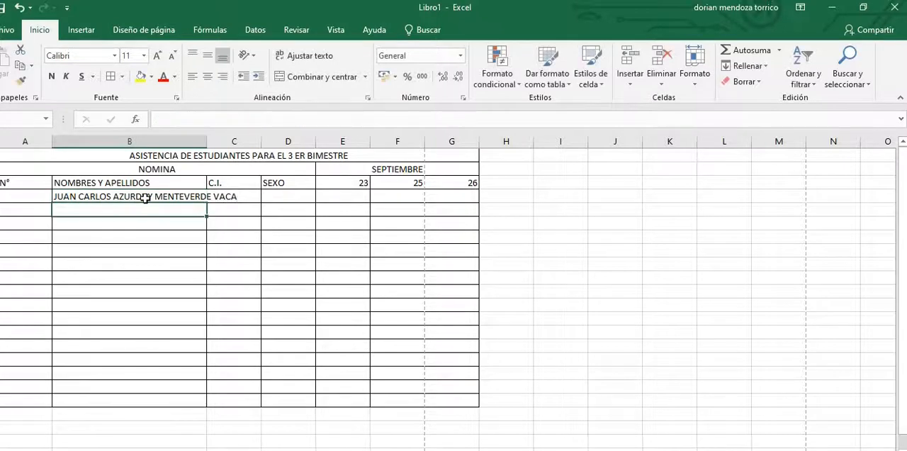
key("Return")
left_click(151, 196)
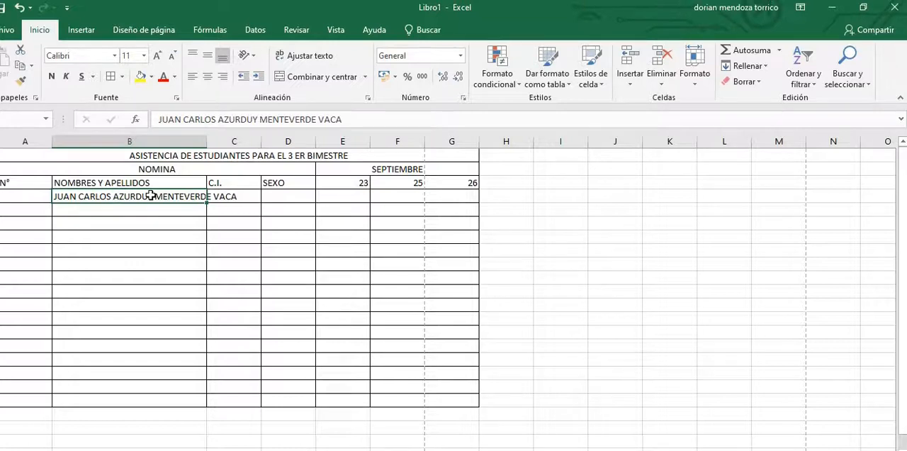
left_click(309, 60)
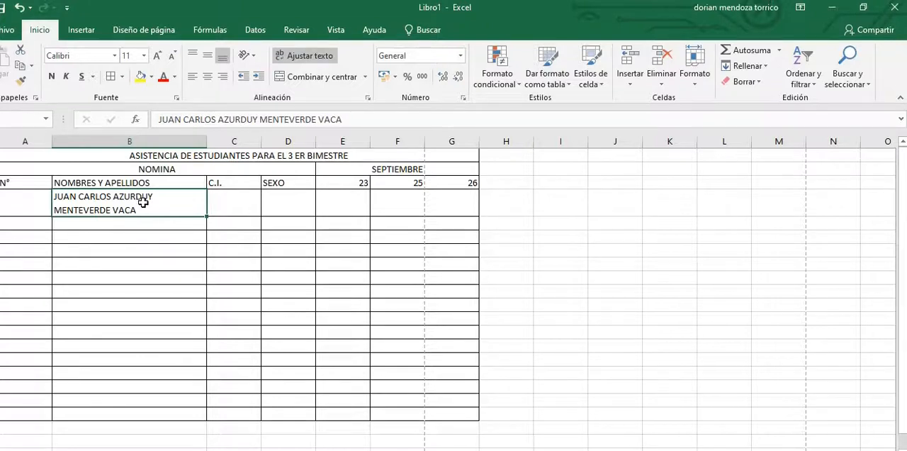
Step: Enter the number 1 in cell A4 for the first student
left_click(36, 209)
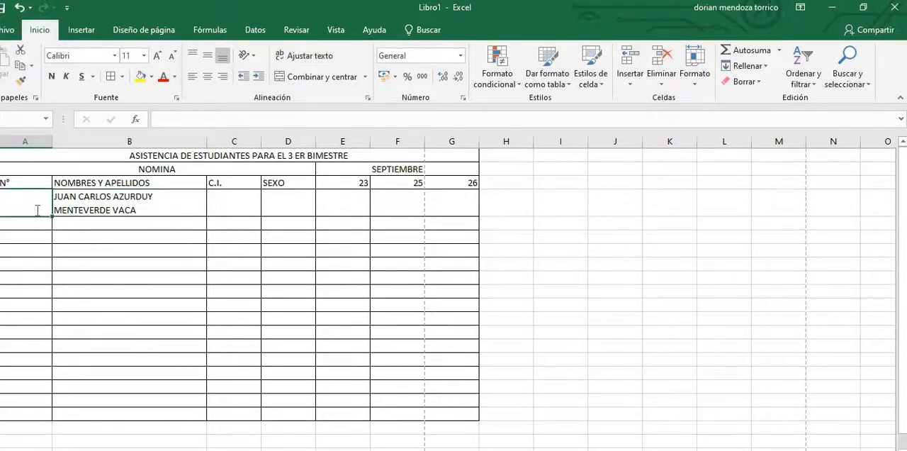
type("1")
left_click(595, 286)
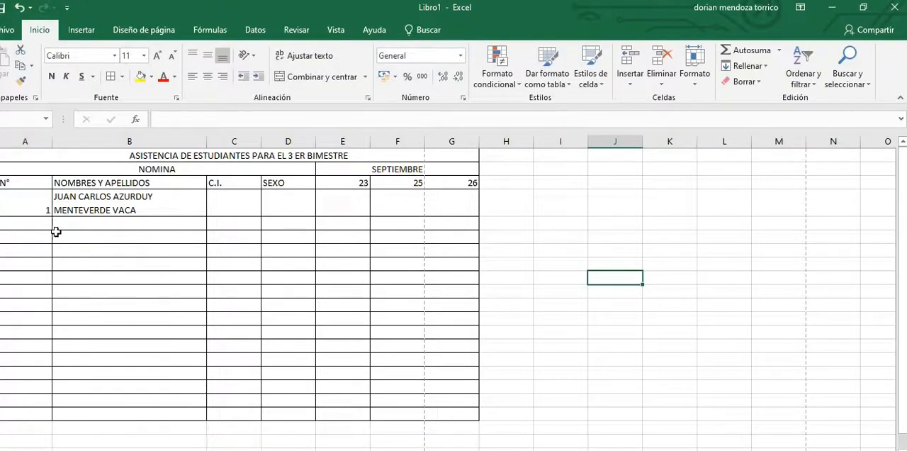
Step: Enter the number 2 manually in cell A5, discarding the entry started in A6
left_click(41, 211)
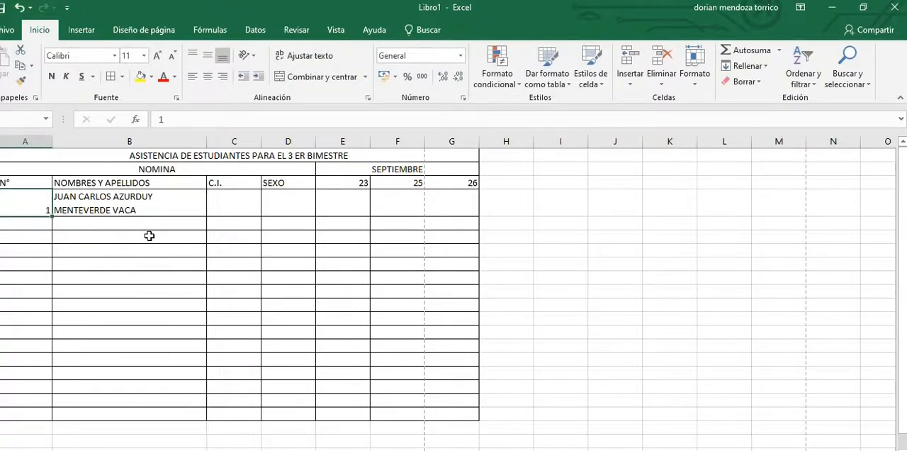
key("F2")
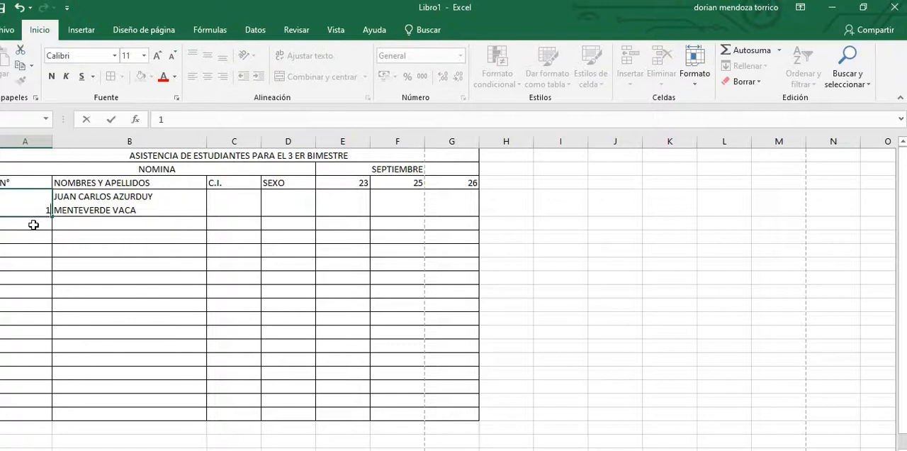
left_click(33, 224)
type("2")
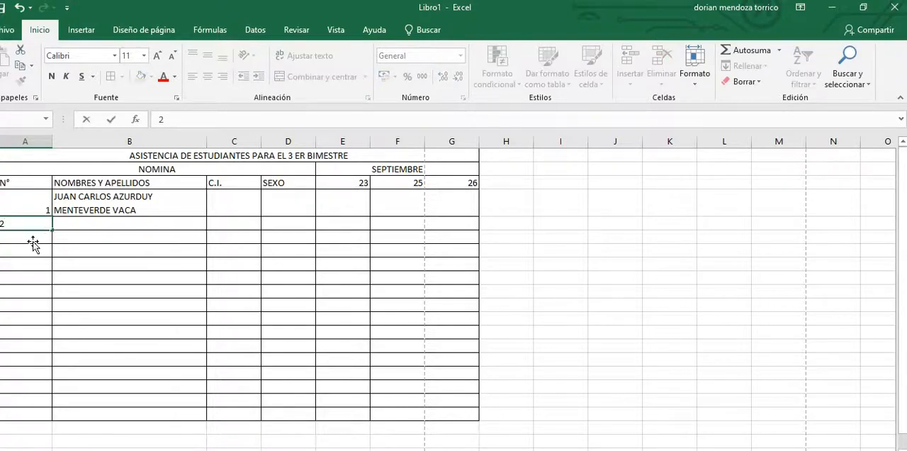
left_click(33, 241)
type("2")
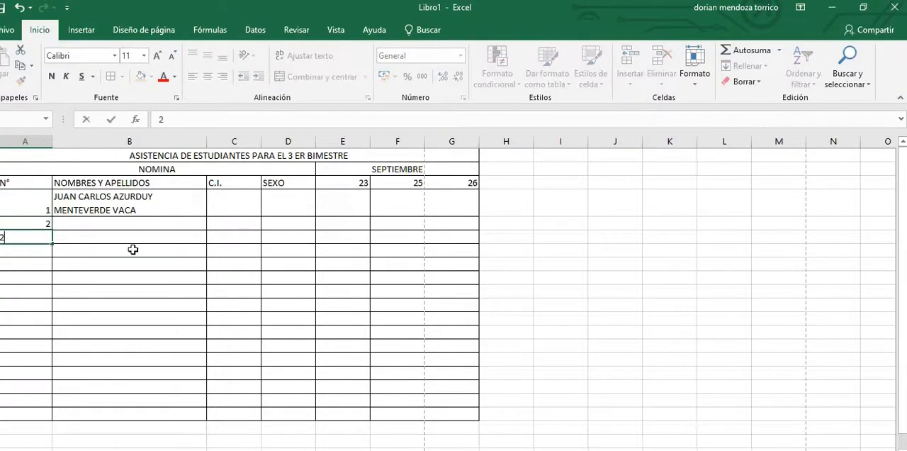
key("BackSpace")
key("Up")
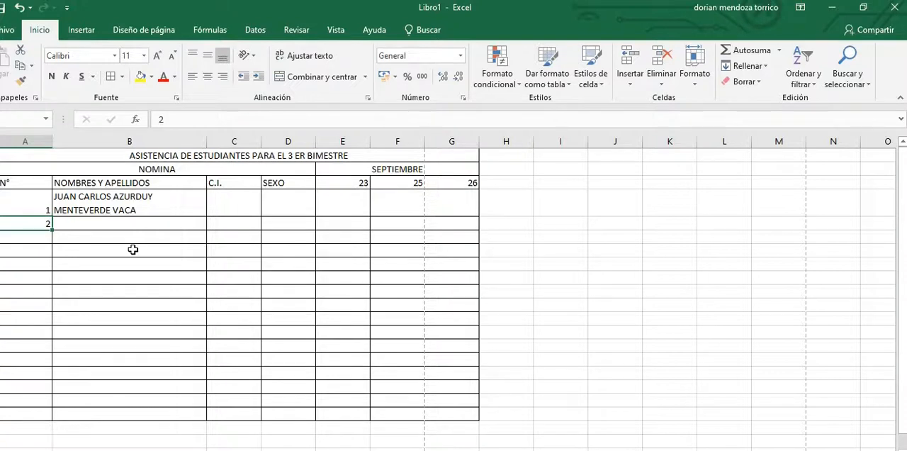
Step: Replace the number in cell A5 with the formula +A4+1
type("+")
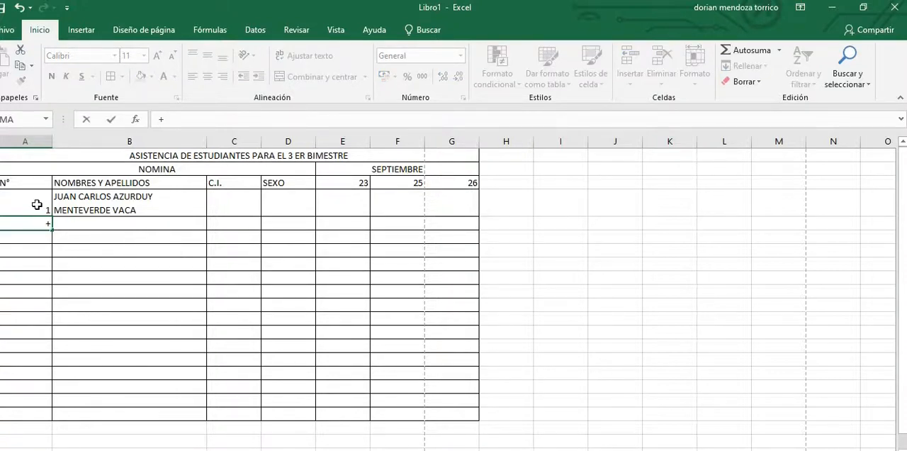
left_click(37, 205)
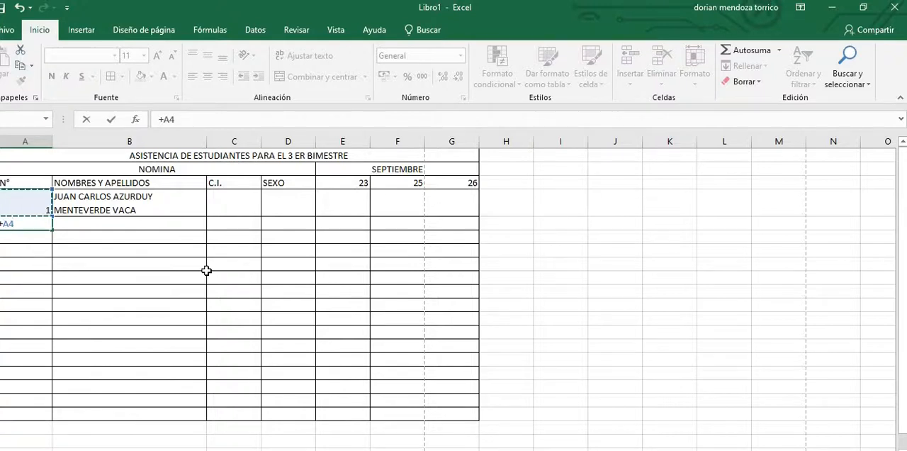
type("+1")
key("Return")
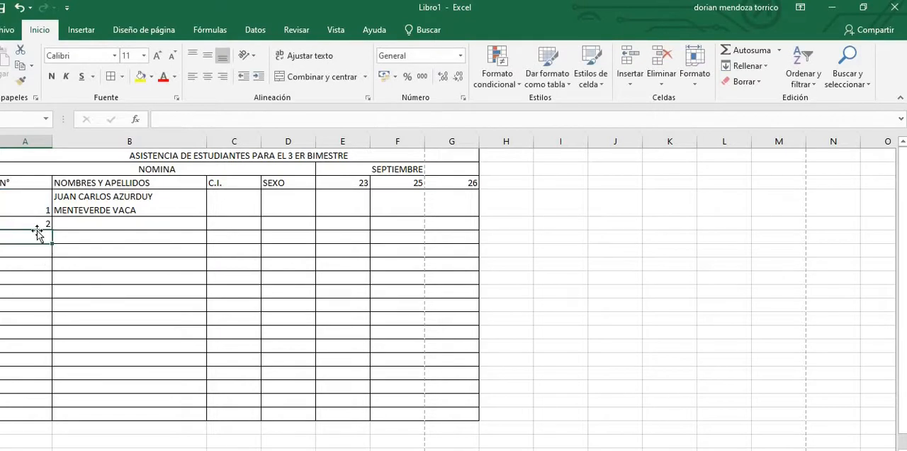
Step: Fill the numbering formula from cell A5 down to the last bordered row, A19
left_click(41, 225)
left_click_drag(51, 232, 52, 421)
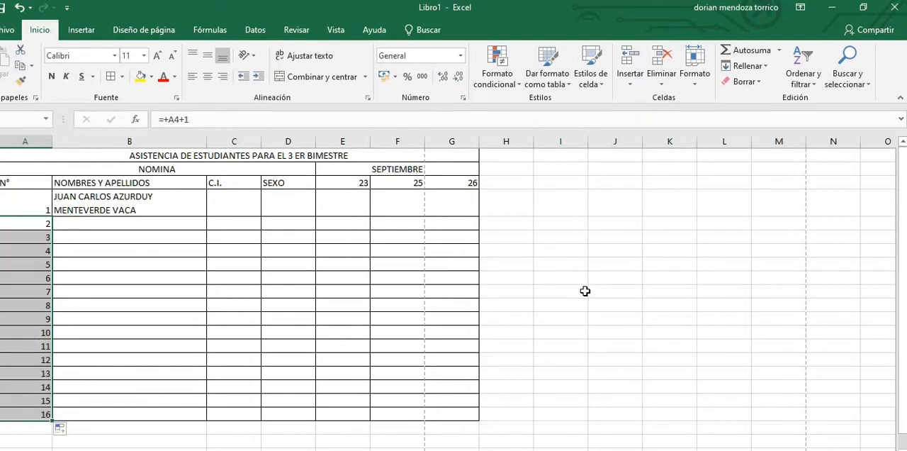
left_click(540, 272)
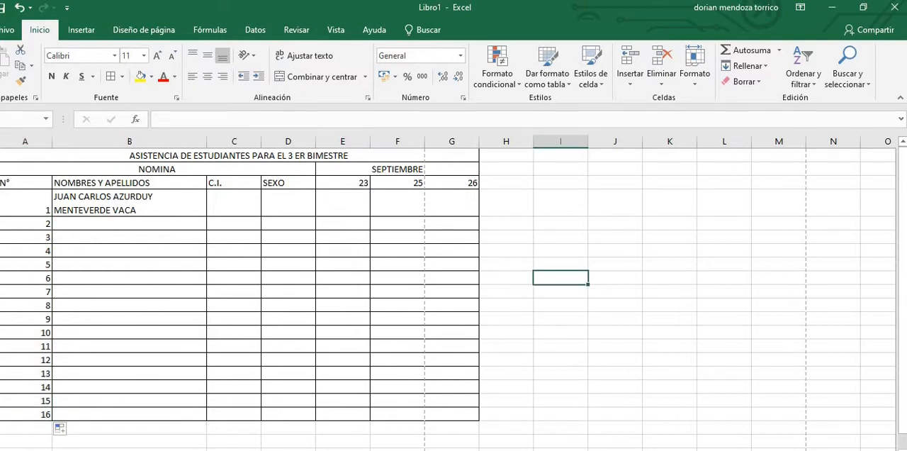